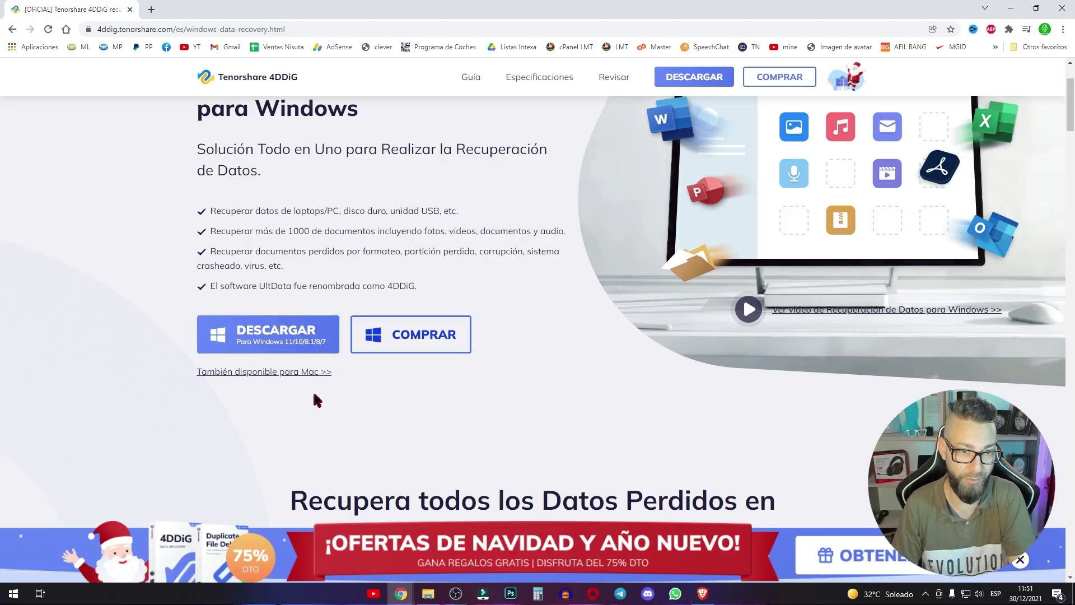
Step: Download the Windows version of Tenorshare 4DDiG and install it with the default installation options
left_click(290, 347)
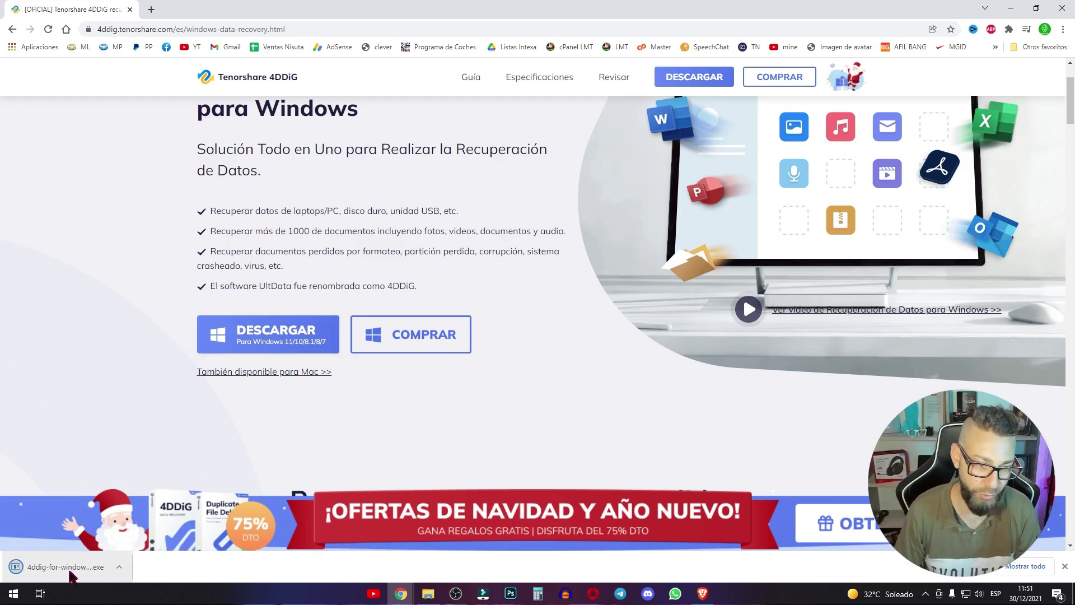
left_click(71, 567)
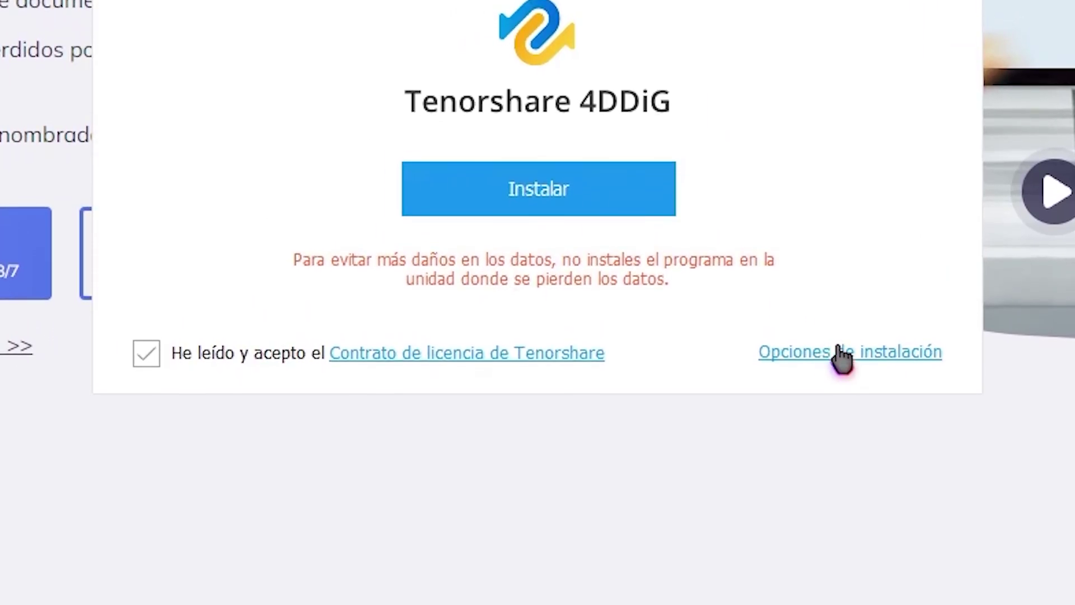
left_click(848, 335)
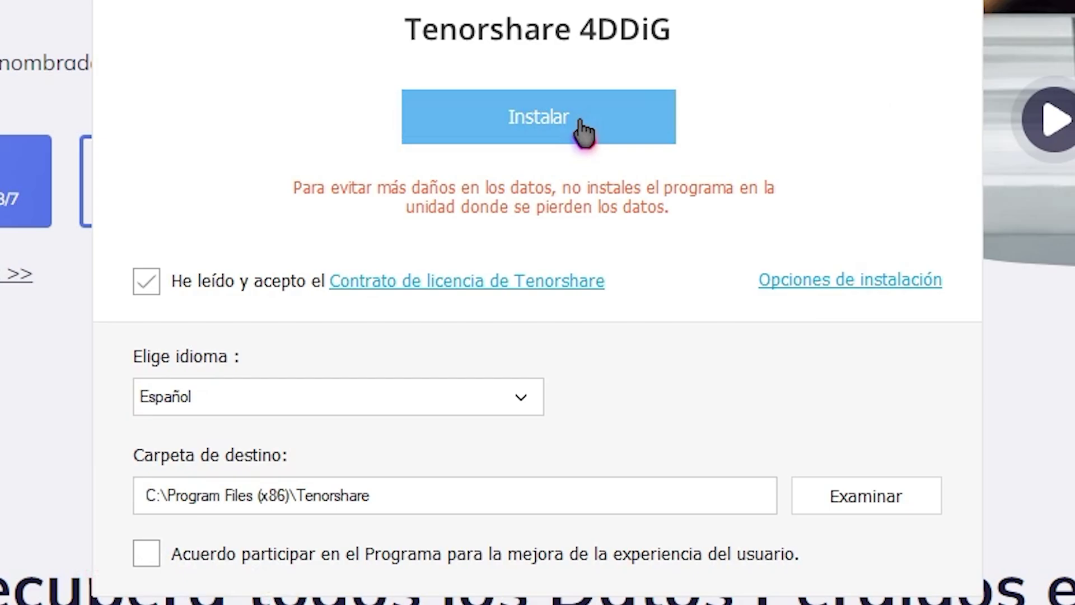
left_click(582, 130)
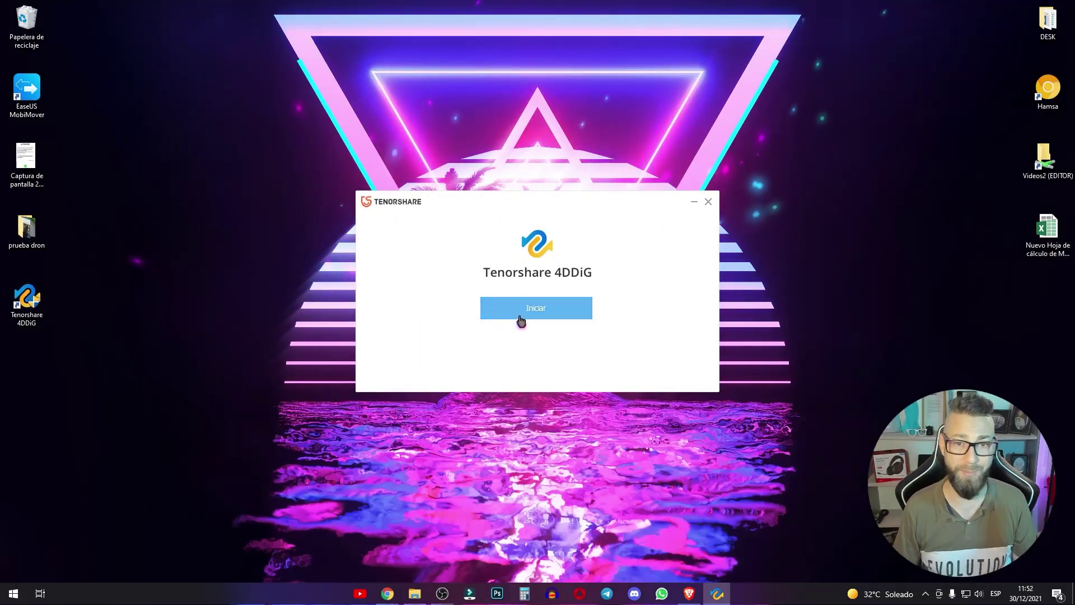
Step: Start the newly installed Tenorshare 4DDiG and minimize the browser window behind it
left_click(541, 317)
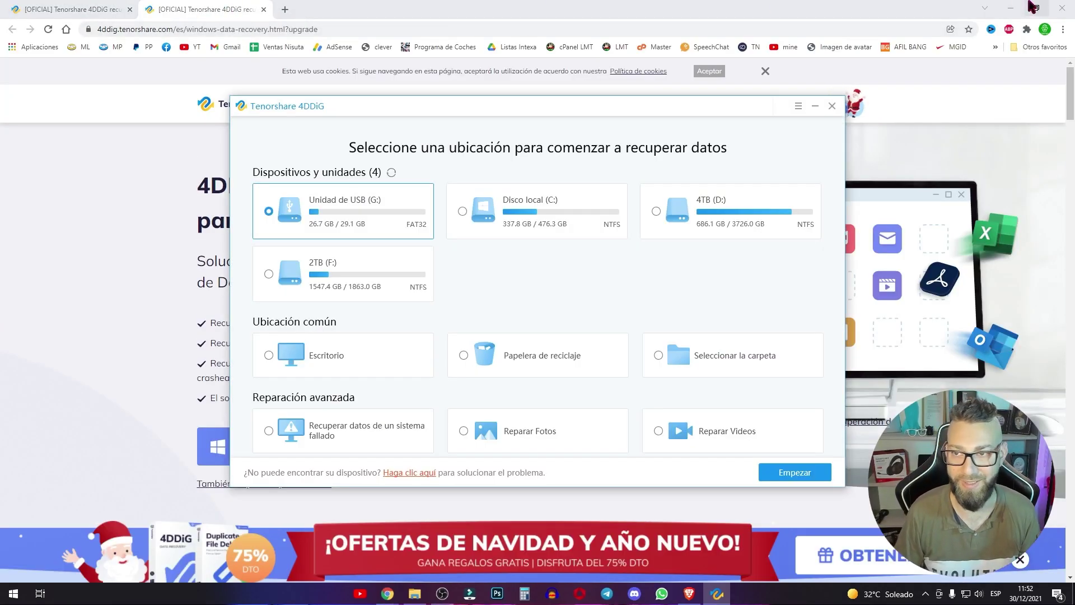
left_click(1011, 8)
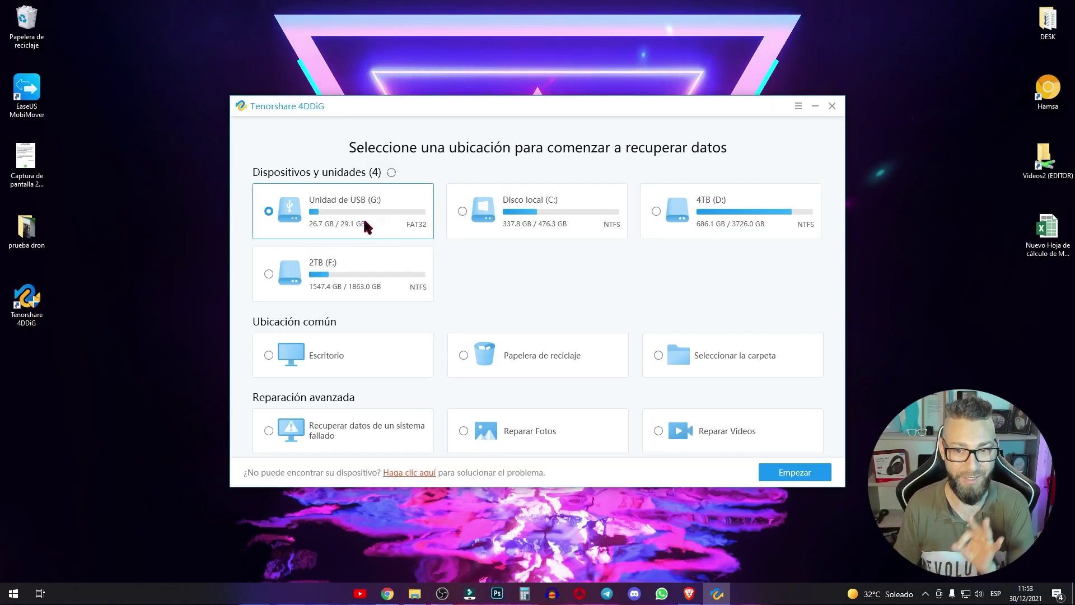
Step: In File Explorer, examine the video files in DCIM\100MEDIA on removable disk G:, and close the window
mouse_move(424, 593)
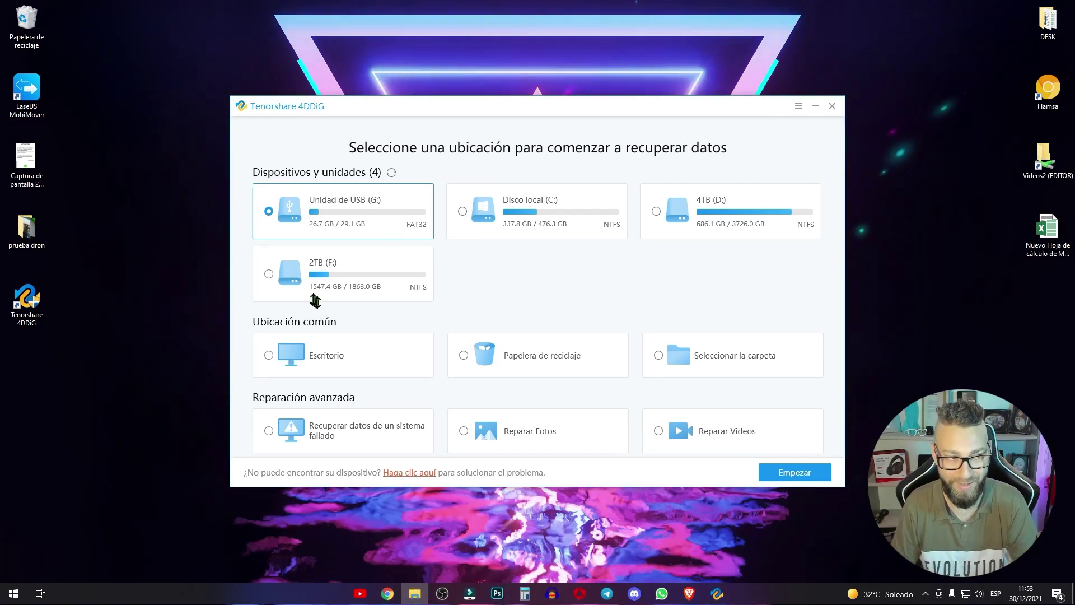
left_click(415, 593)
left_click_drag(744, 285, 852, 86)
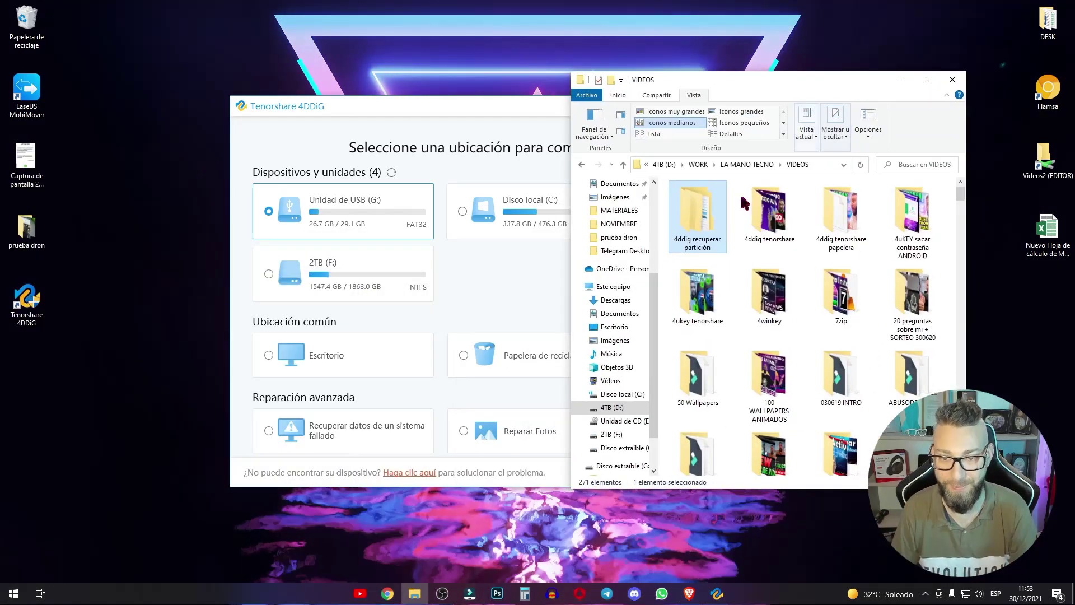
scroll(619, 392, "down", 1)
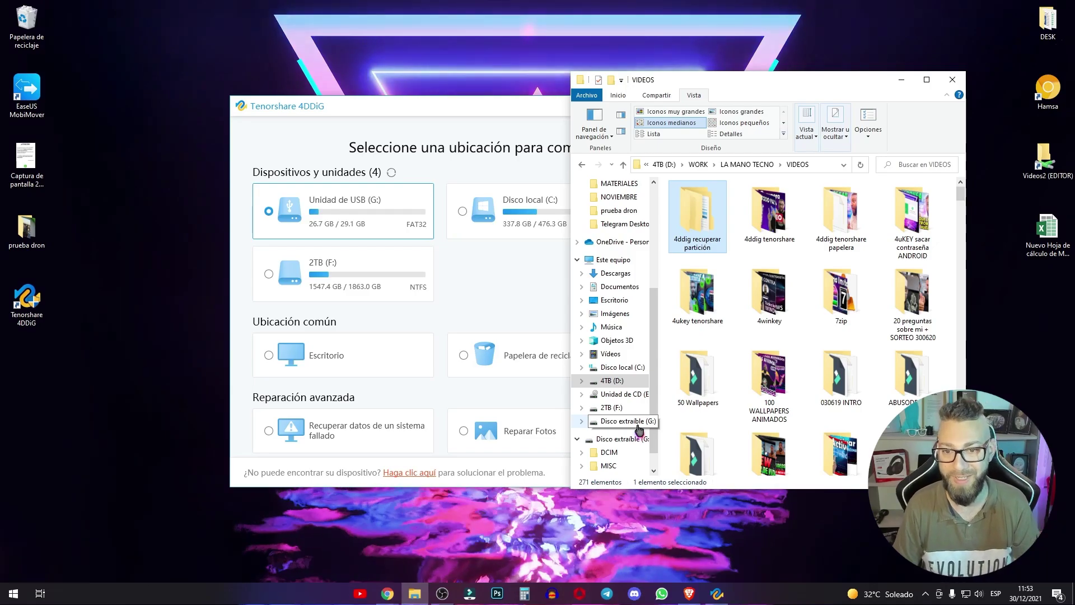
left_click(638, 424)
left_click(611, 259)
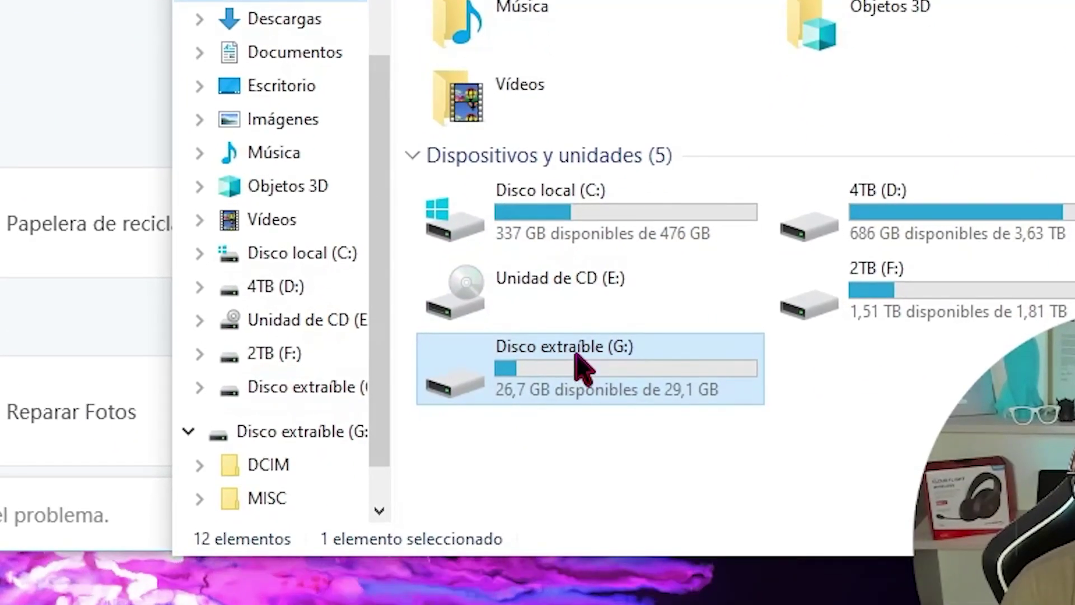
double_click(581, 372)
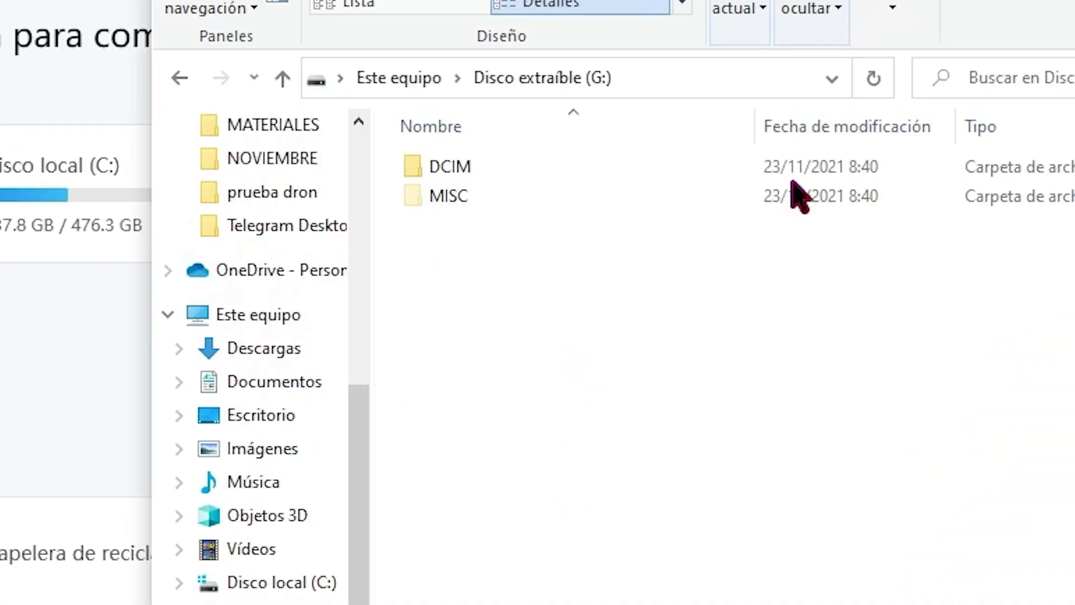
double_click(418, 167)
double_click(420, 167)
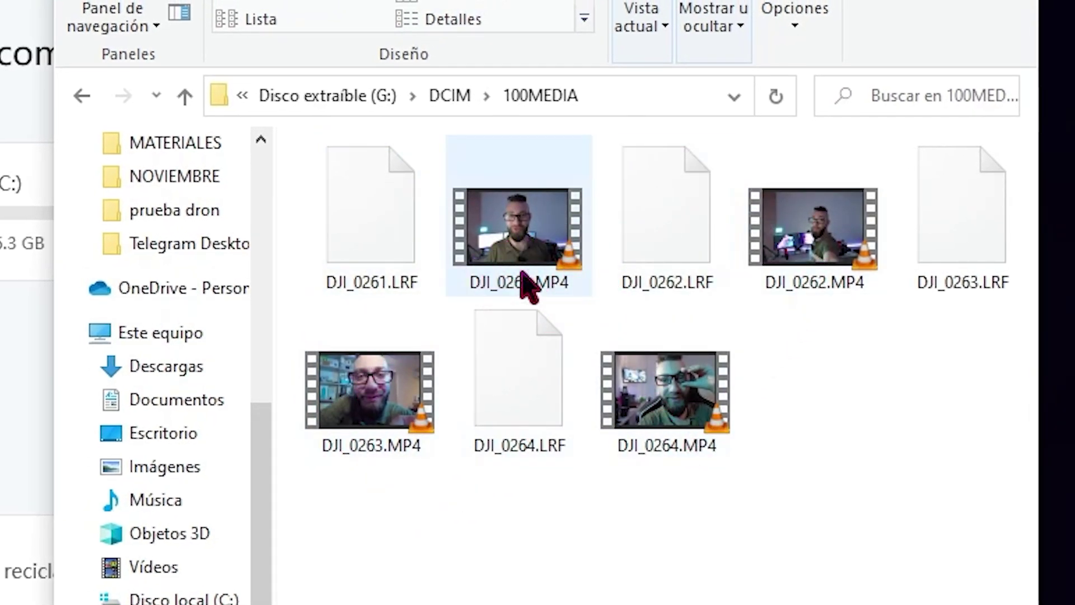
mouse_move(483, 210)
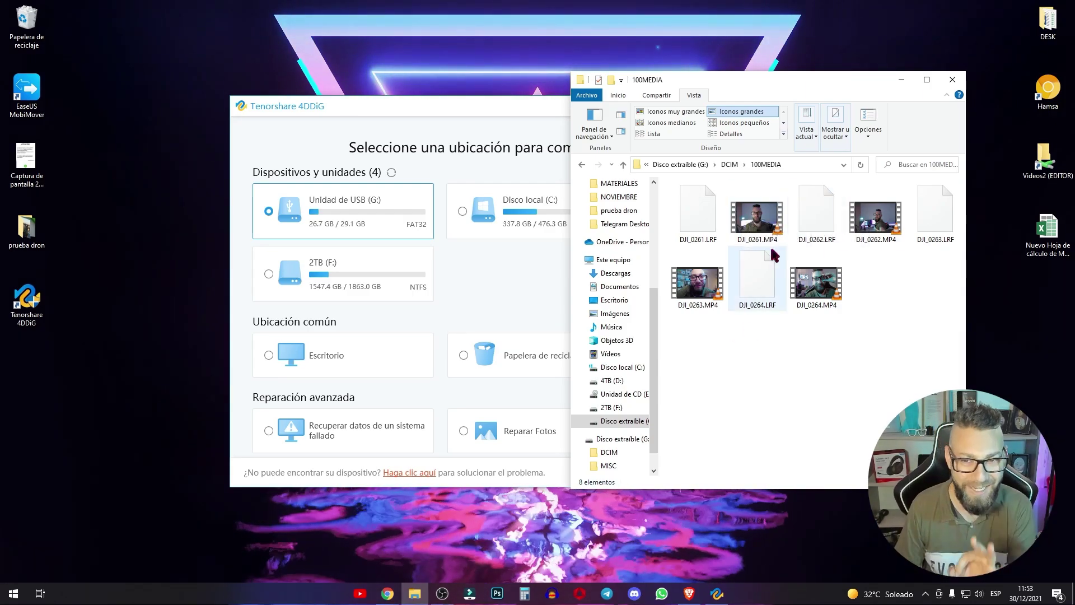
left_click(952, 80)
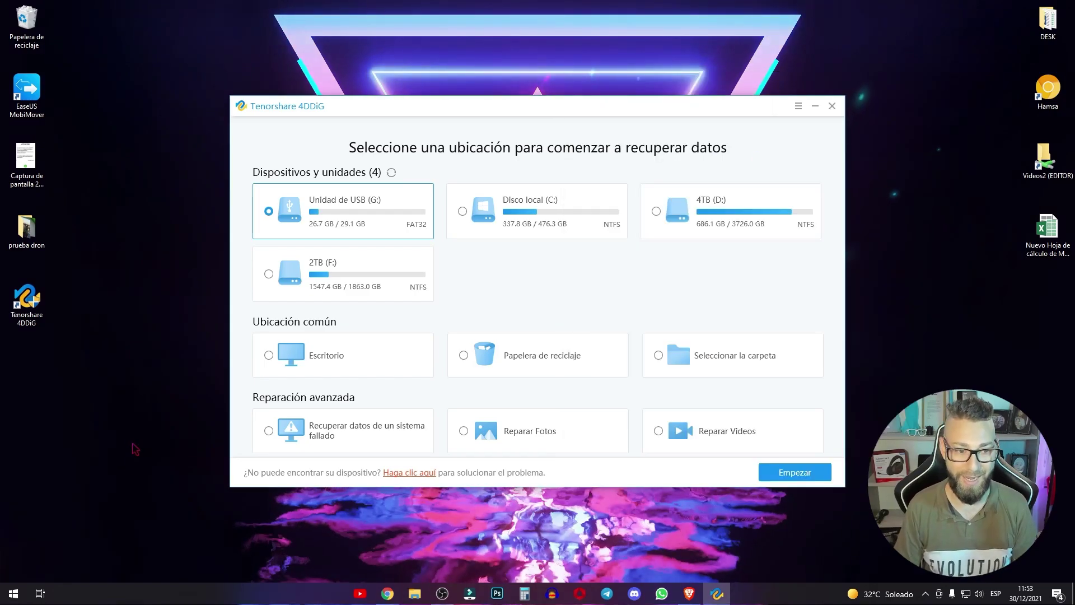
Step: Open Windows Disk Management and arrange its window so that all disks are shown, including Disco 3
key("super")
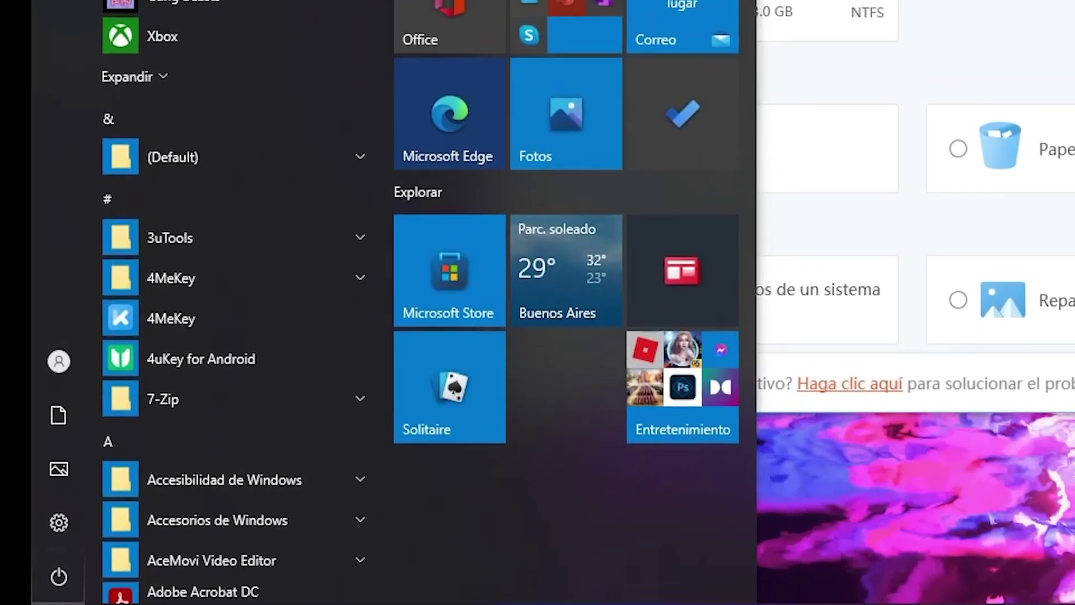
type("discos")
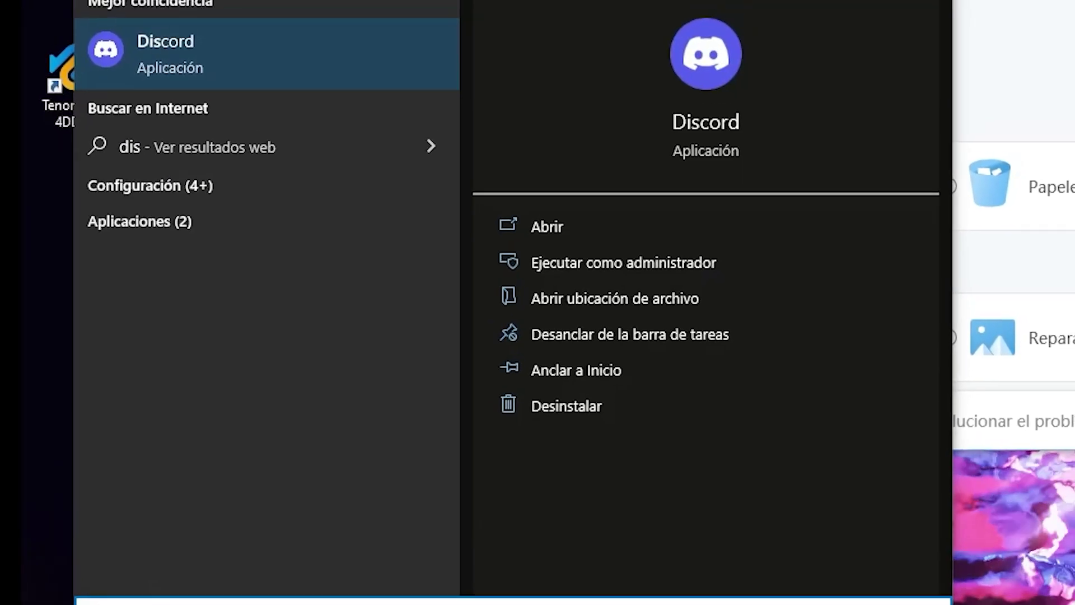
key("Return")
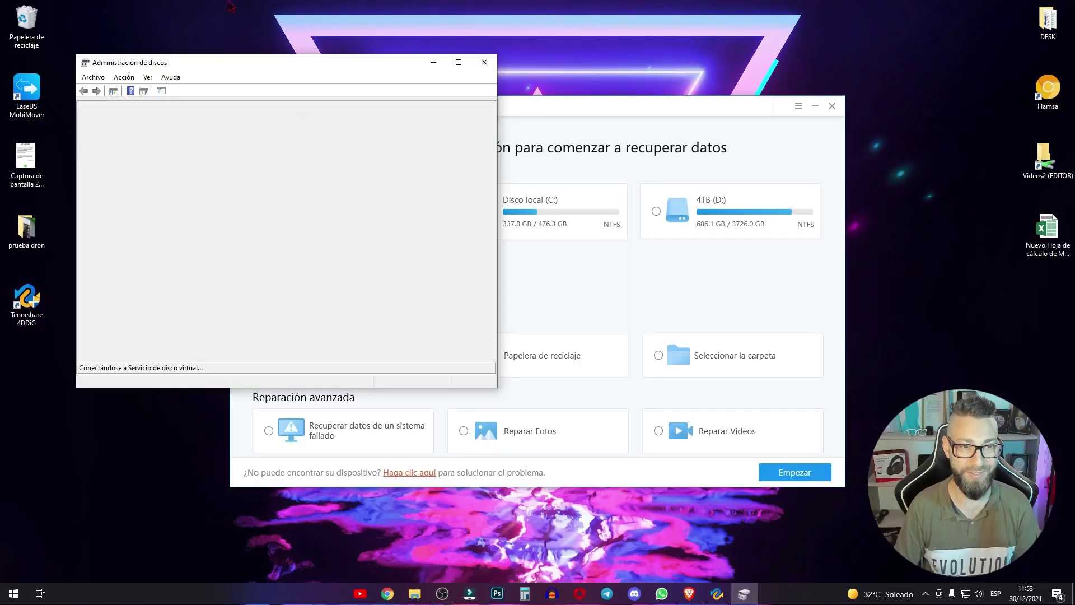
left_click_drag(269, 71, 432, 60)
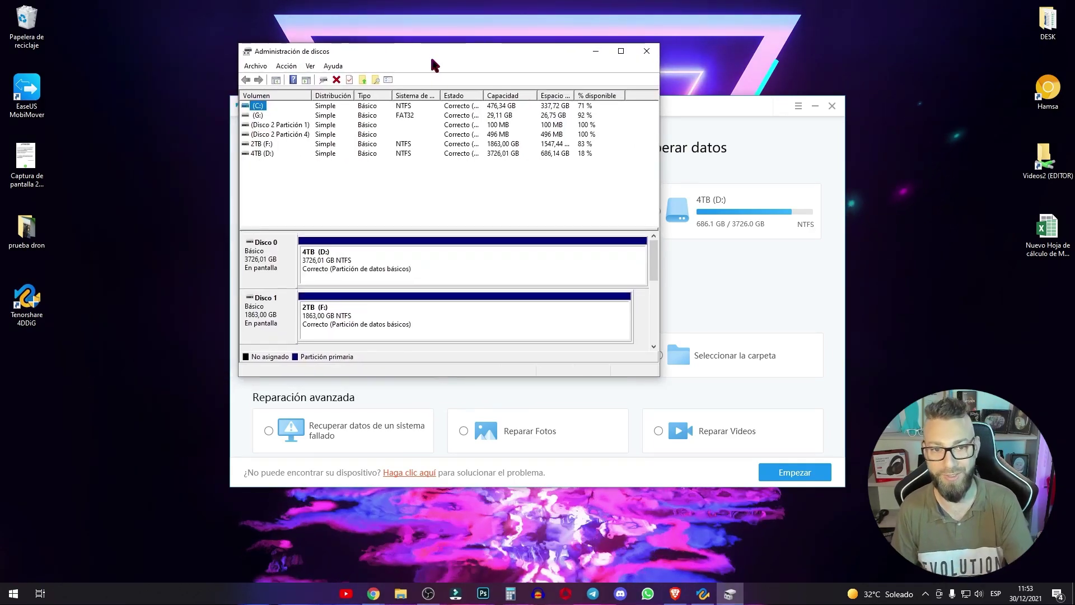
left_click_drag(571, 375, 595, 500)
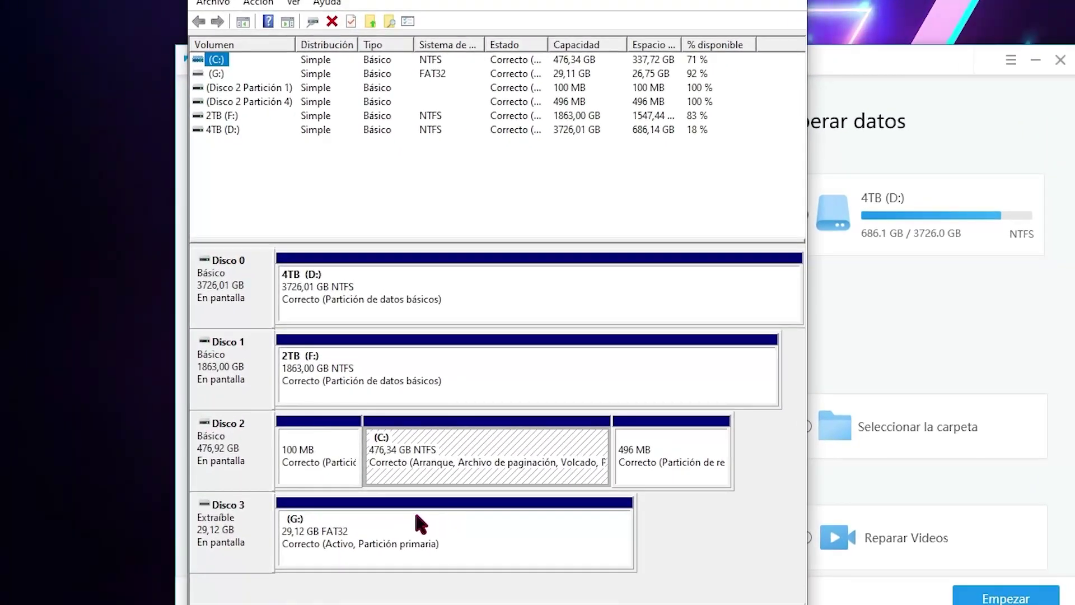
Step: Delete the G: volume on removable Disco 3, forcing the deletion of the partition in use
left_click(232, 538)
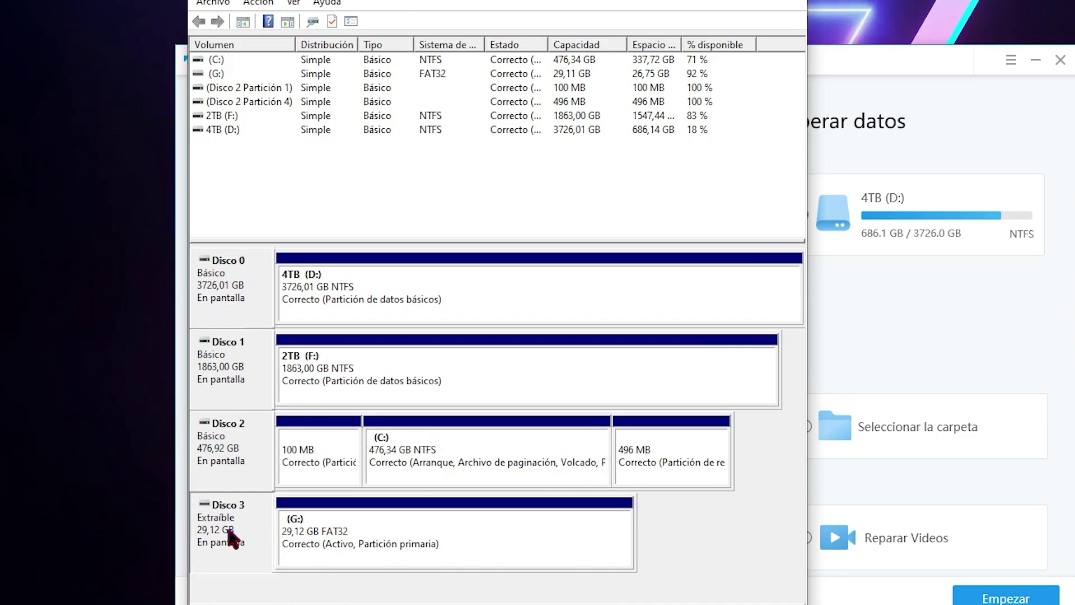
left_click(416, 547)
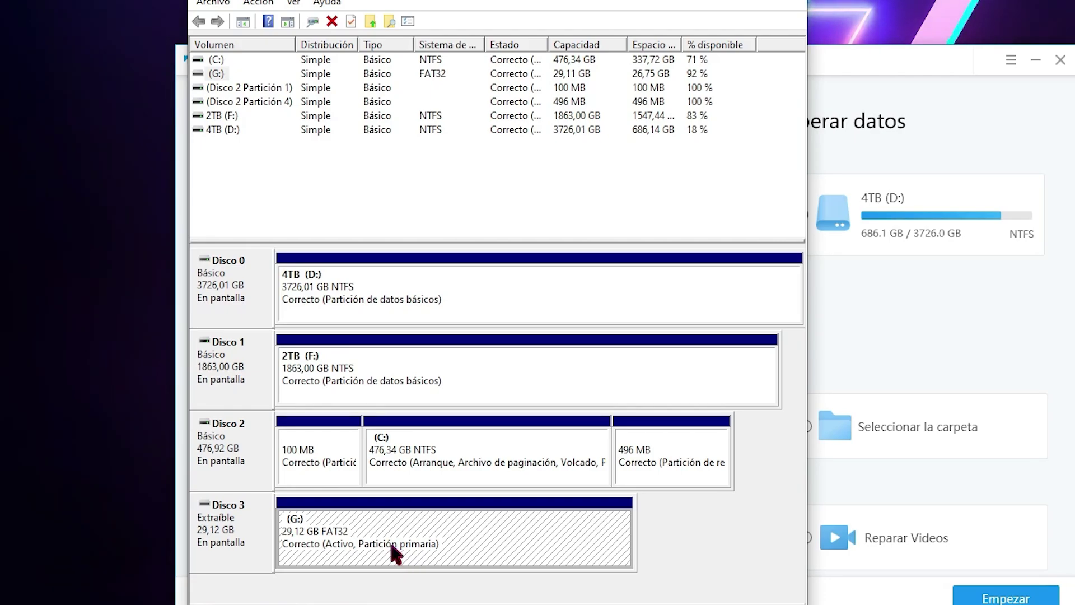
right_click(349, 539)
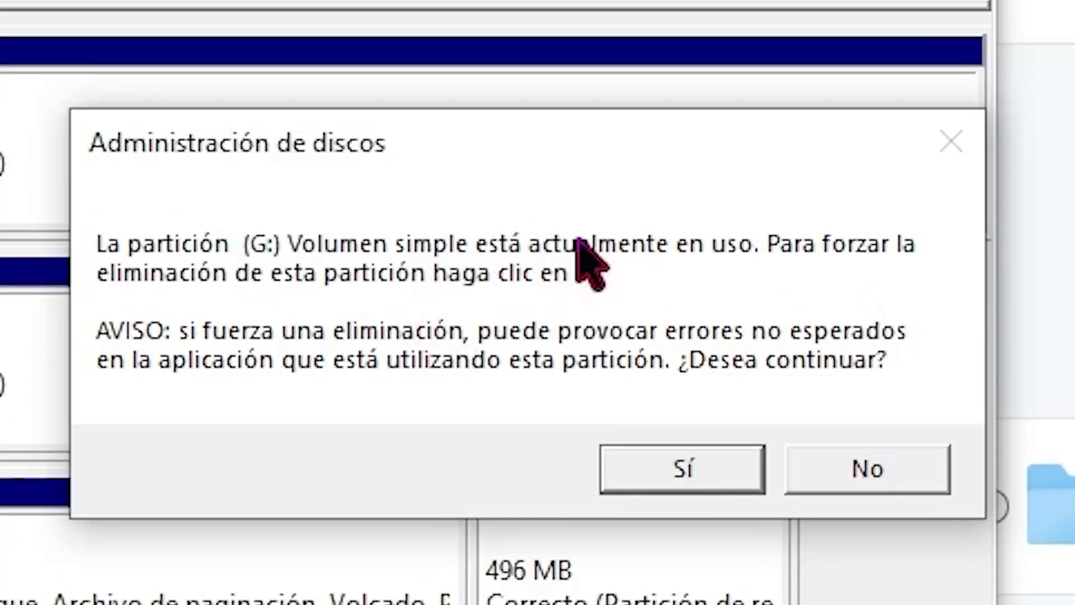
left_click(711, 486)
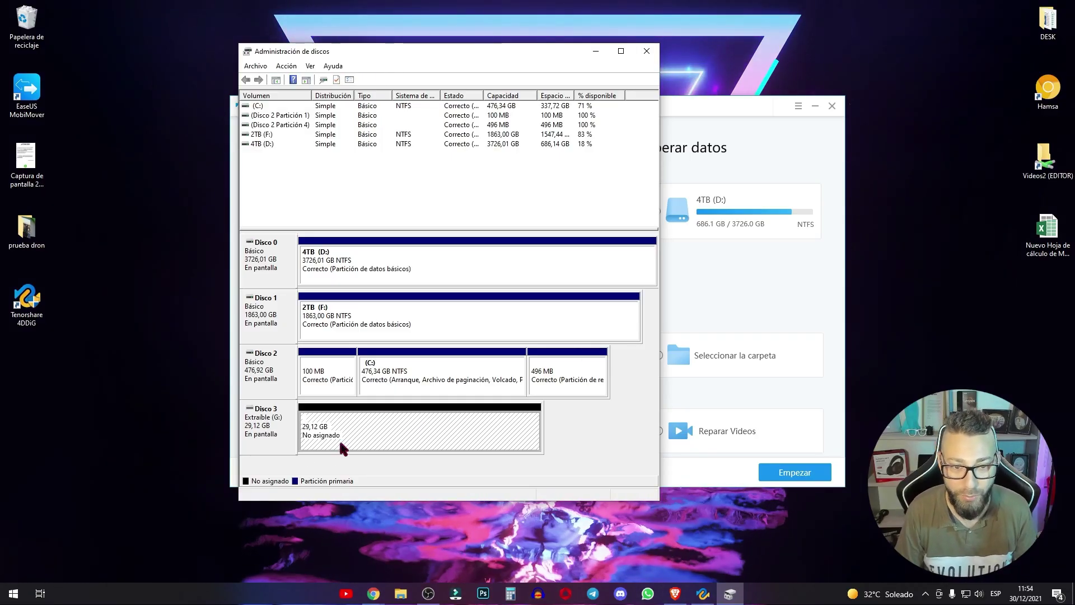
right_click(424, 438)
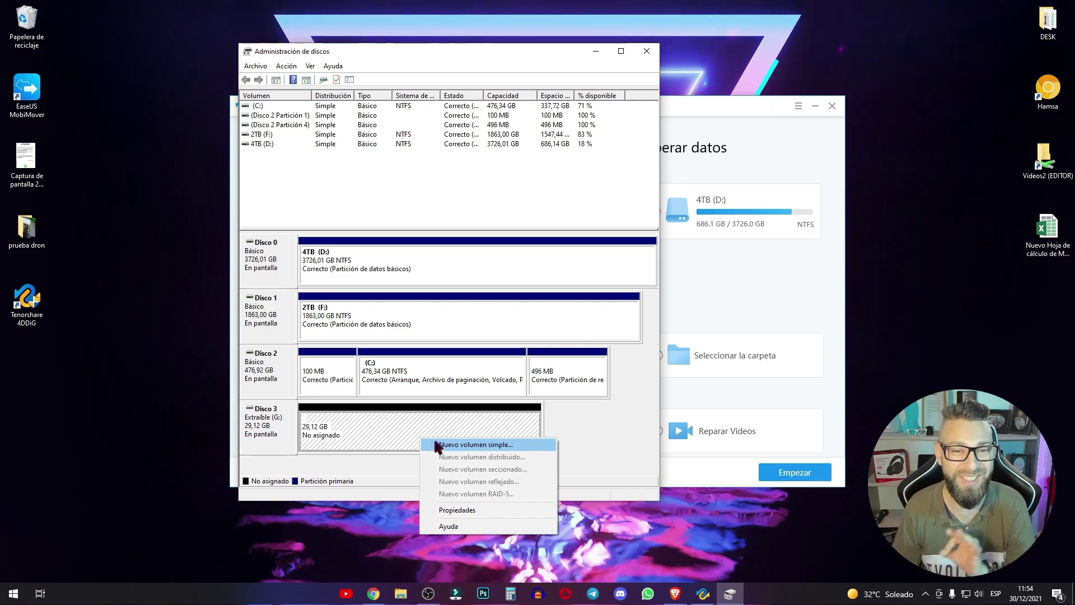
left_click(371, 444)
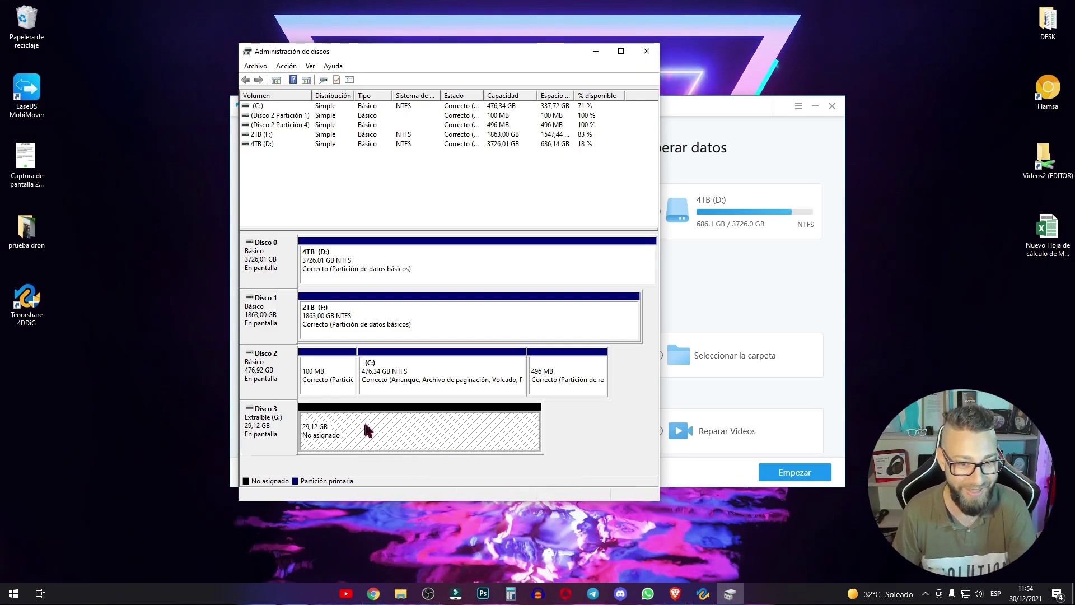
right_click(461, 435)
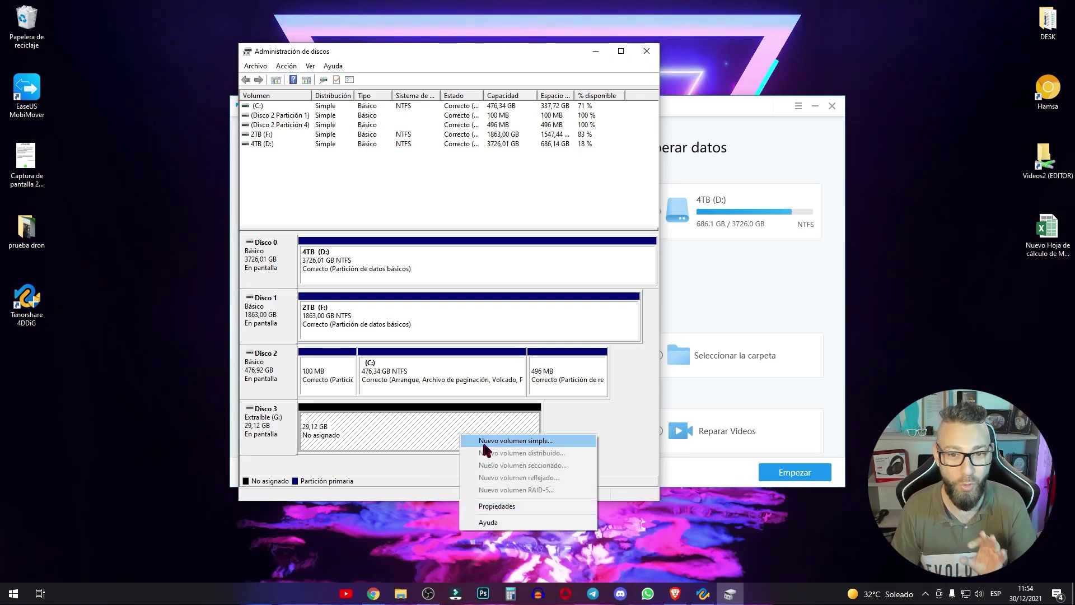
left_click(413, 444)
Step: Check how removable disk G: is listed under Este equipo in File Explorer, and close the window
left_click(402, 594)
scroll(592, 197, "down", 5)
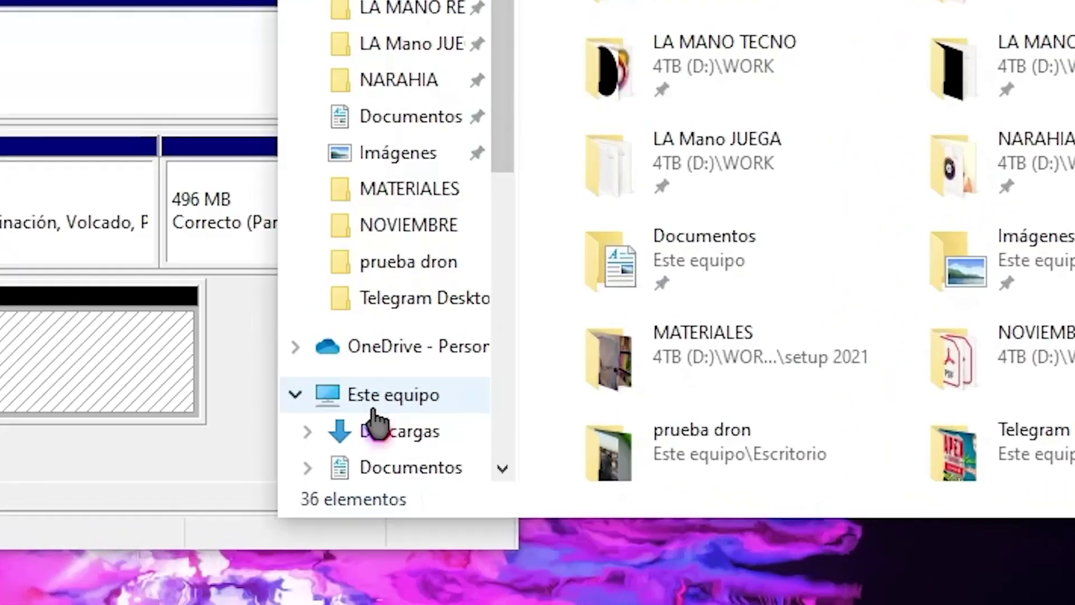
left_click(374, 404)
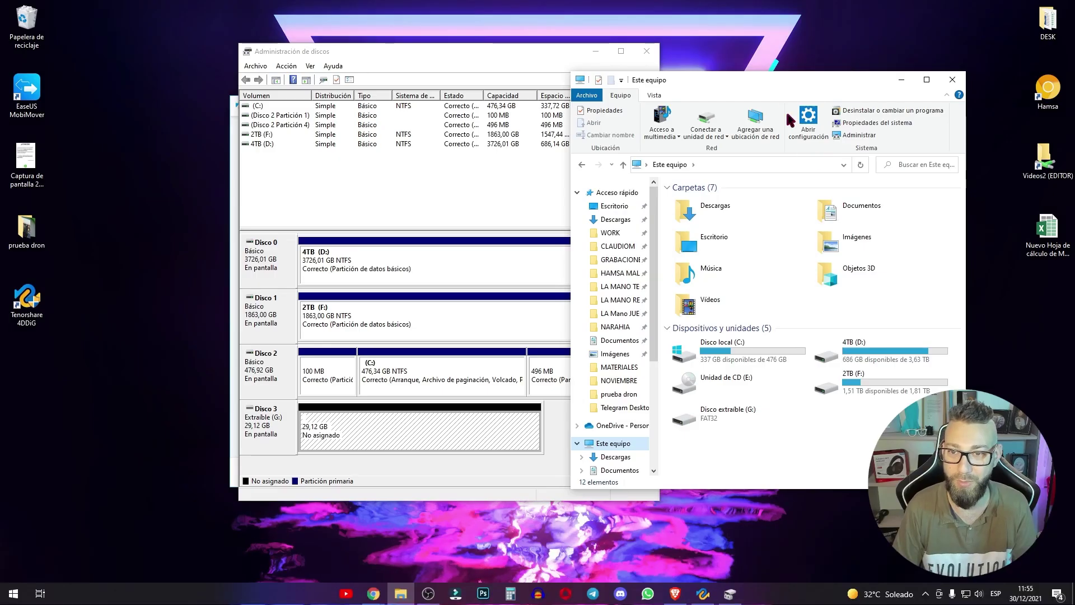
left_click_drag(784, 78, 551, 56)
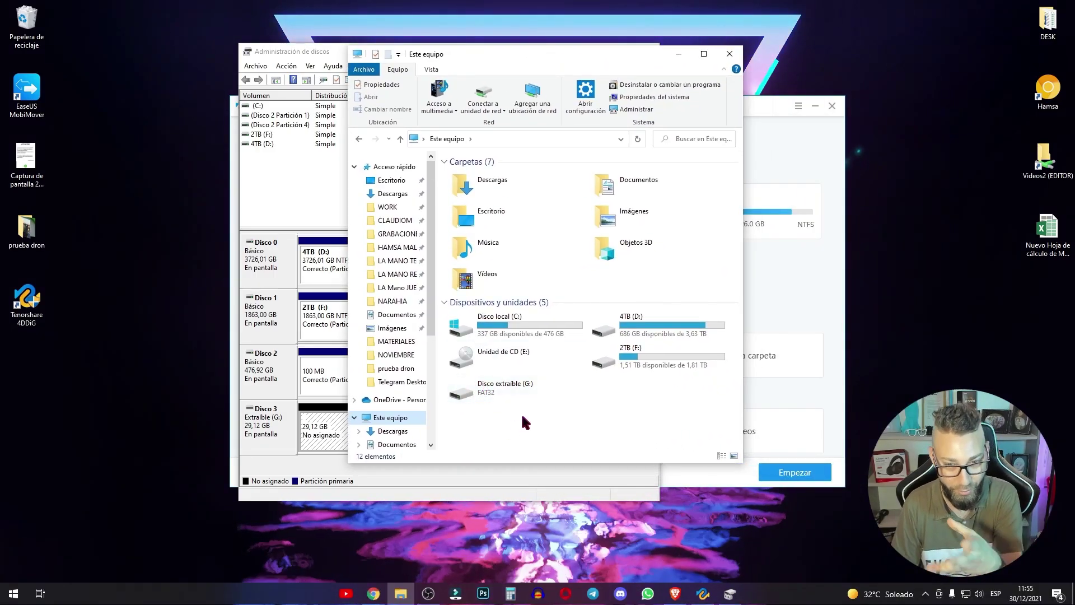
left_click(729, 54)
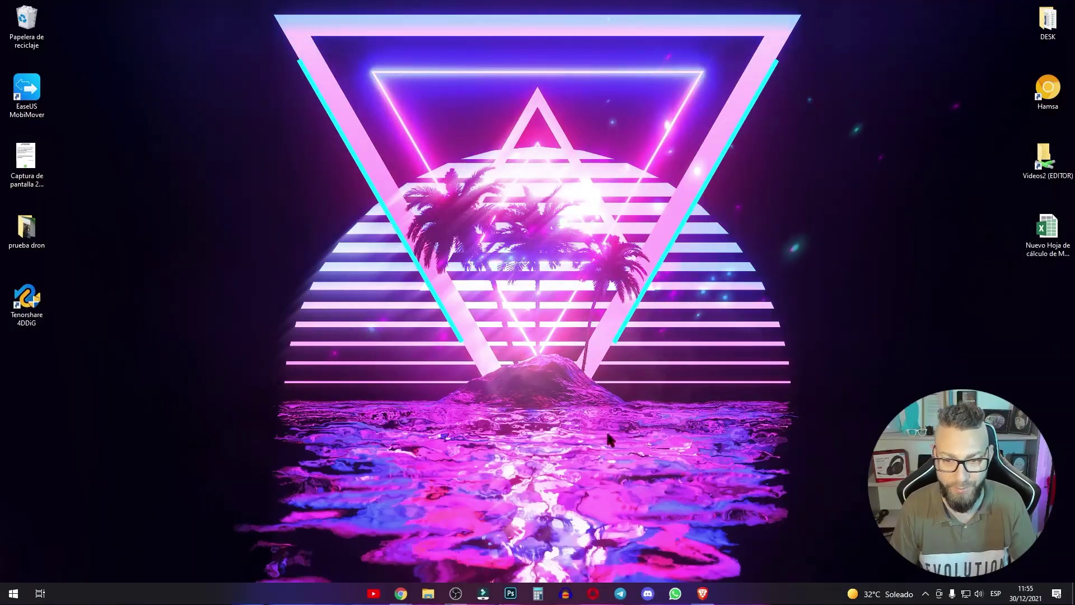
Step: Search for Tenorshare 4DDiG in Windows and launch it again
left_click(13, 594)
type("44")
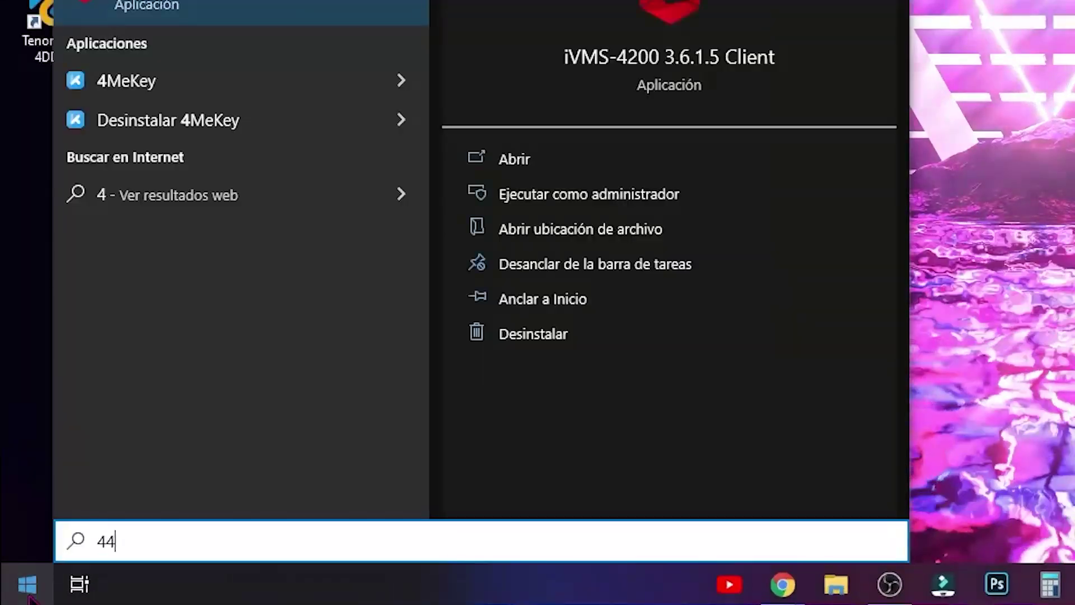
type("dd")
key("Return")
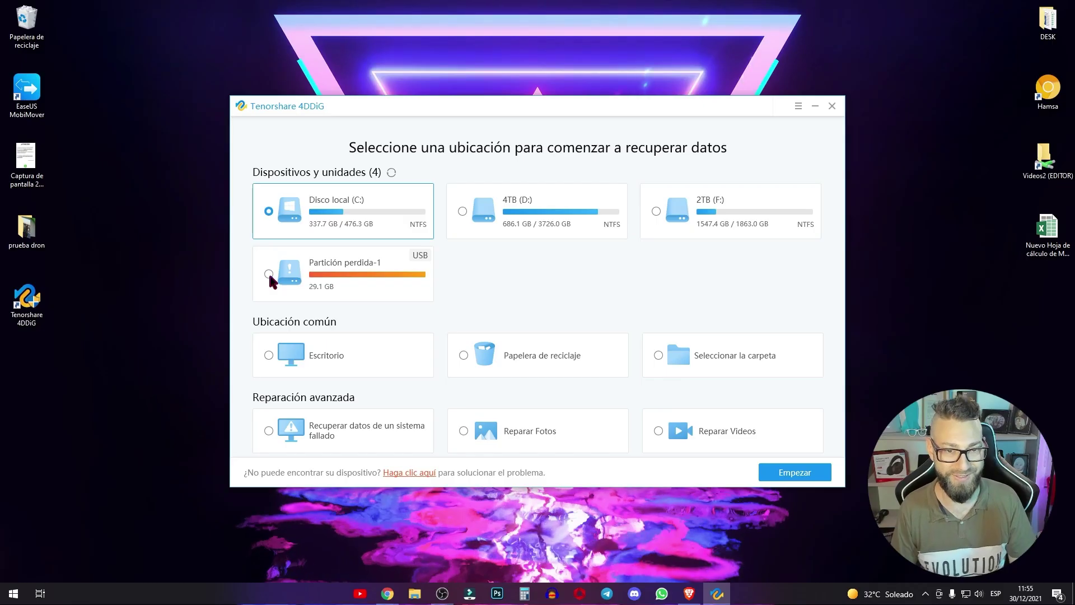
Step: Scan the USB partition Partición perdida-1 for all file types
left_click(62, 252)
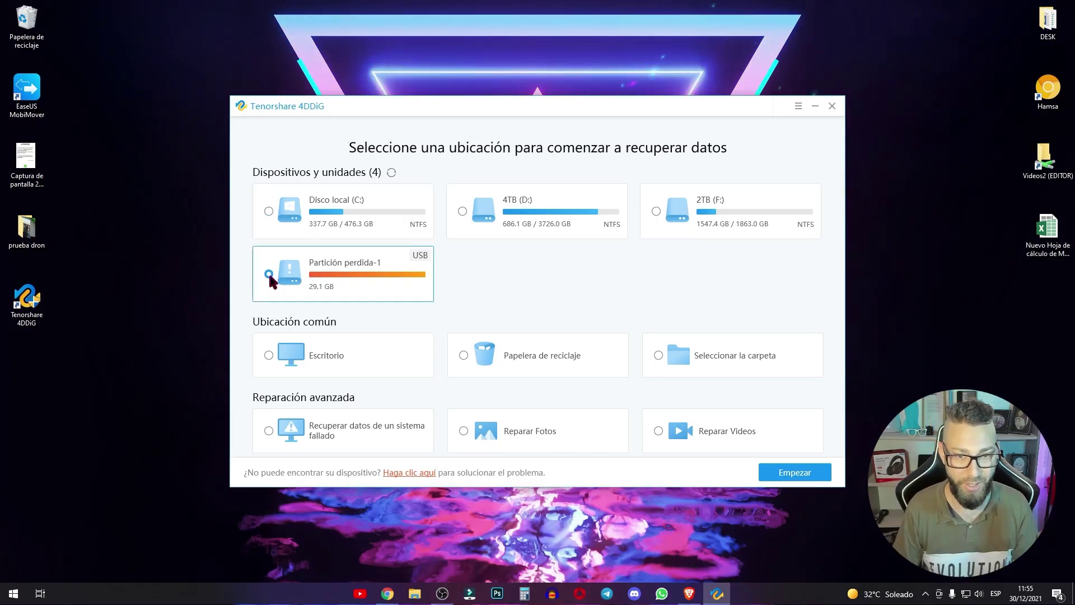
left_click(793, 473)
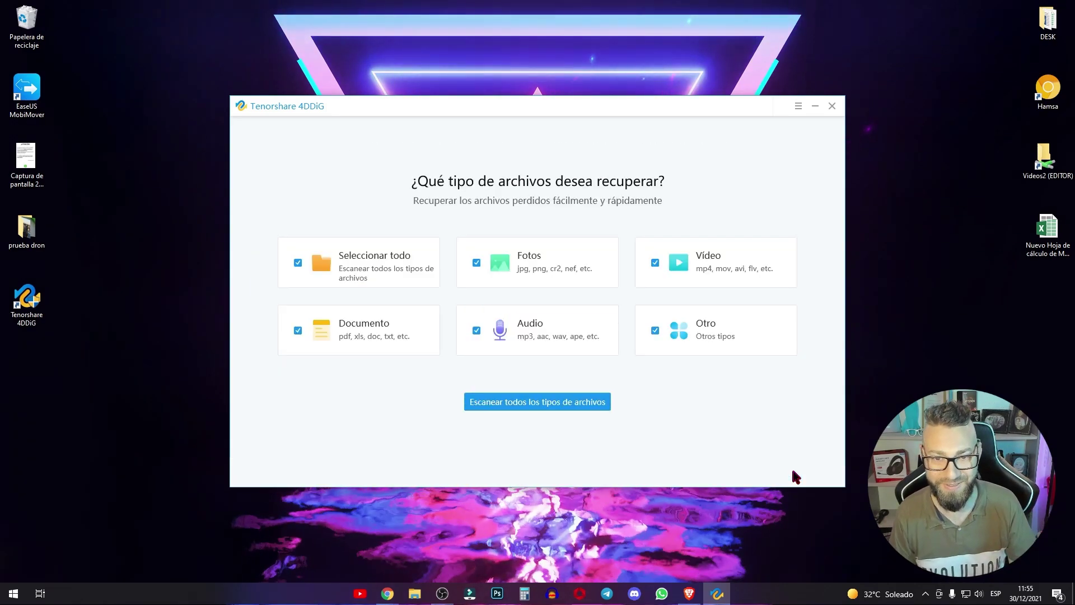
left_click(591, 405)
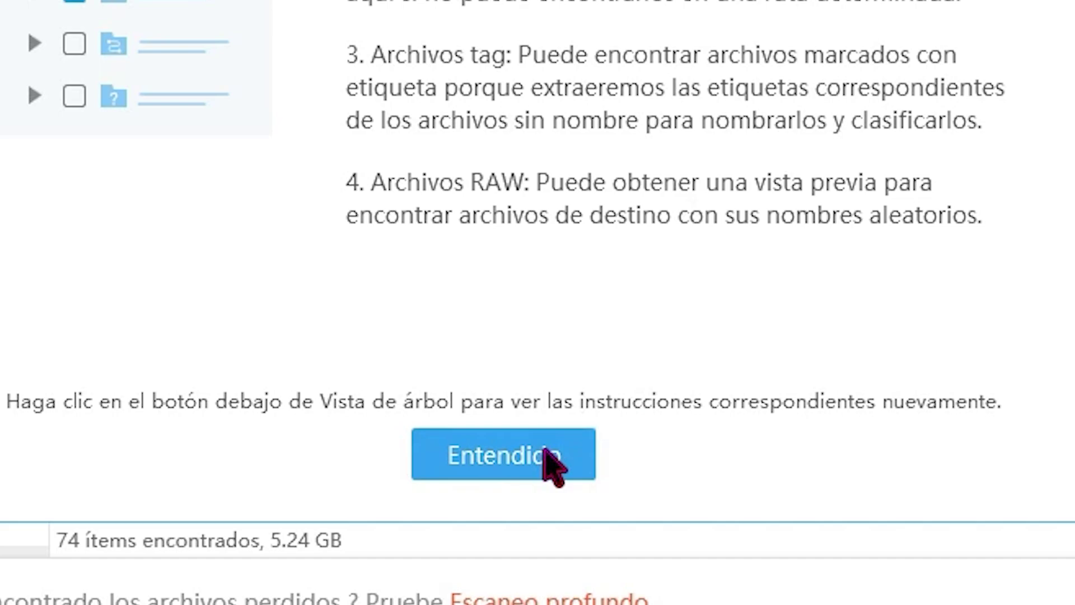
Step: Dismiss the tree view instructions, group the found files by type, and open the MP4 folder under Vídeo
left_click(550, 458)
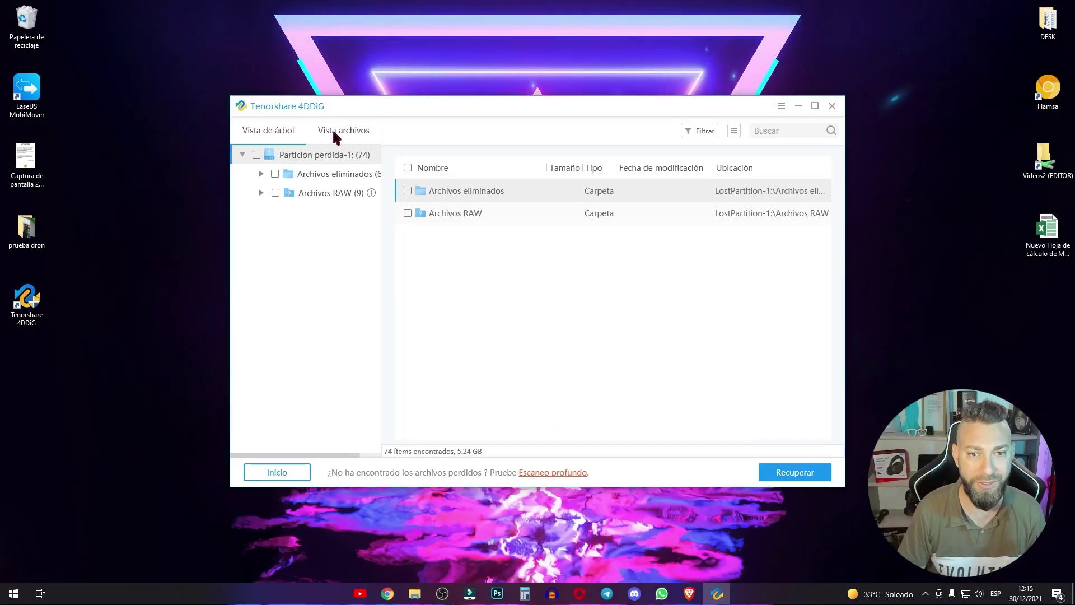
left_click(331, 132)
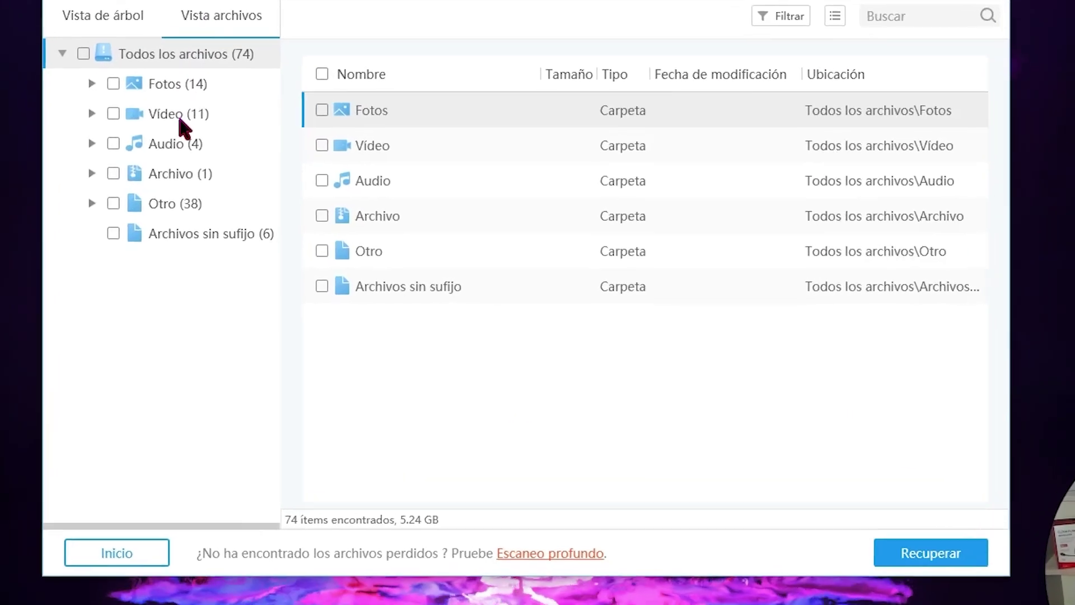
left_click(234, 144)
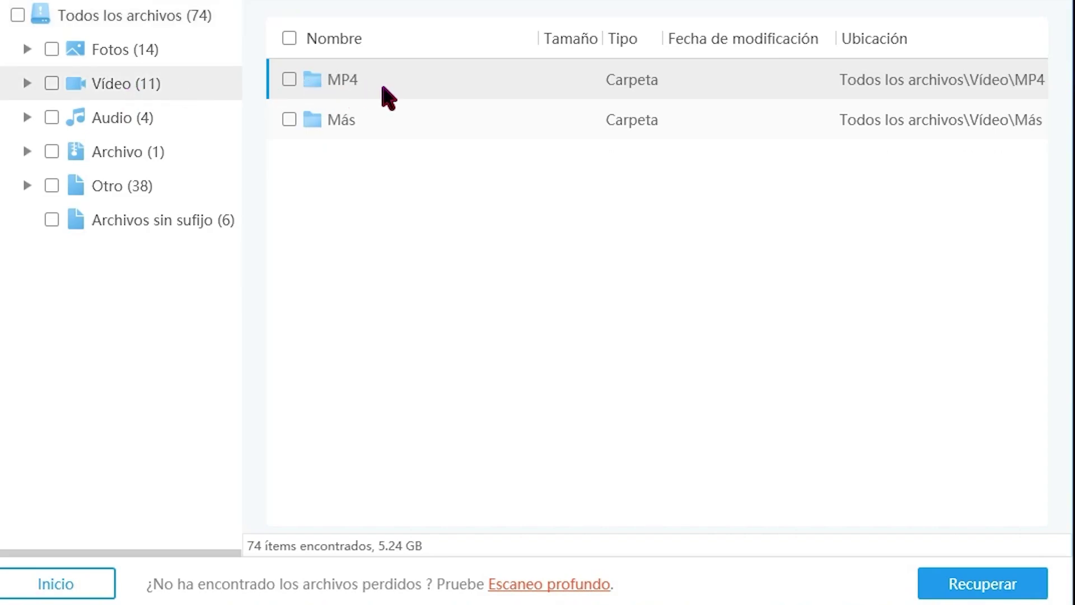
double_click(383, 87)
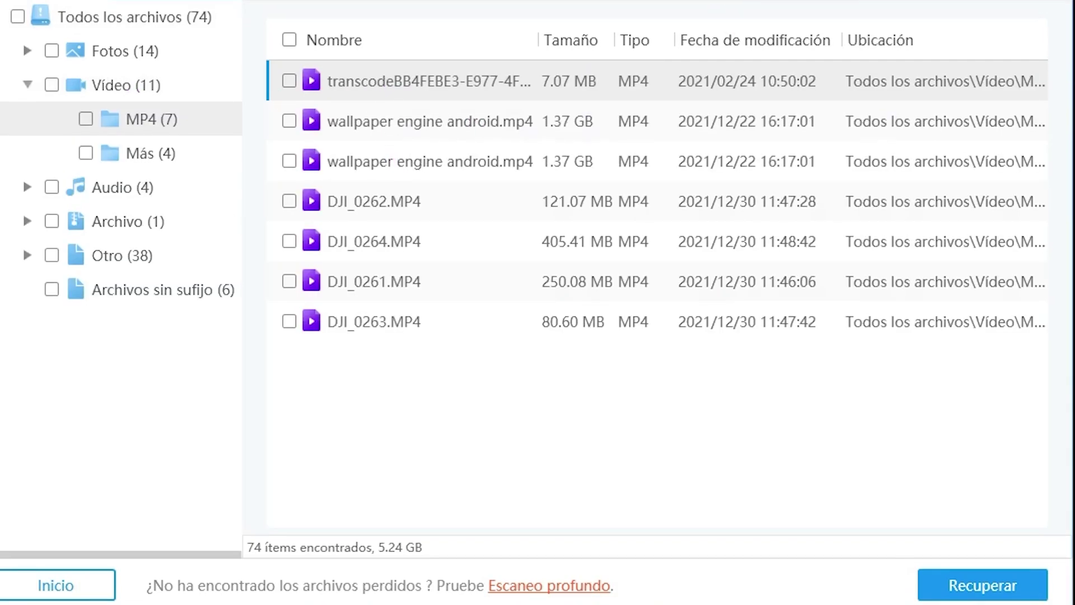
Step: Try the large icons layout for the MP4 list, and switch the list to the Previsualizar layout
left_click(872, 26)
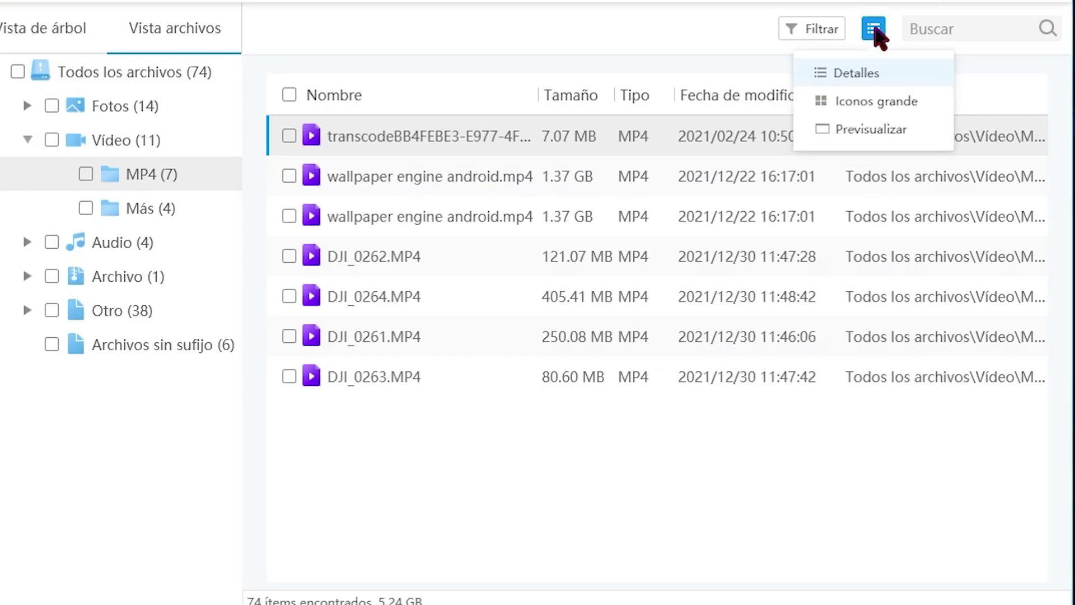
left_click(863, 102)
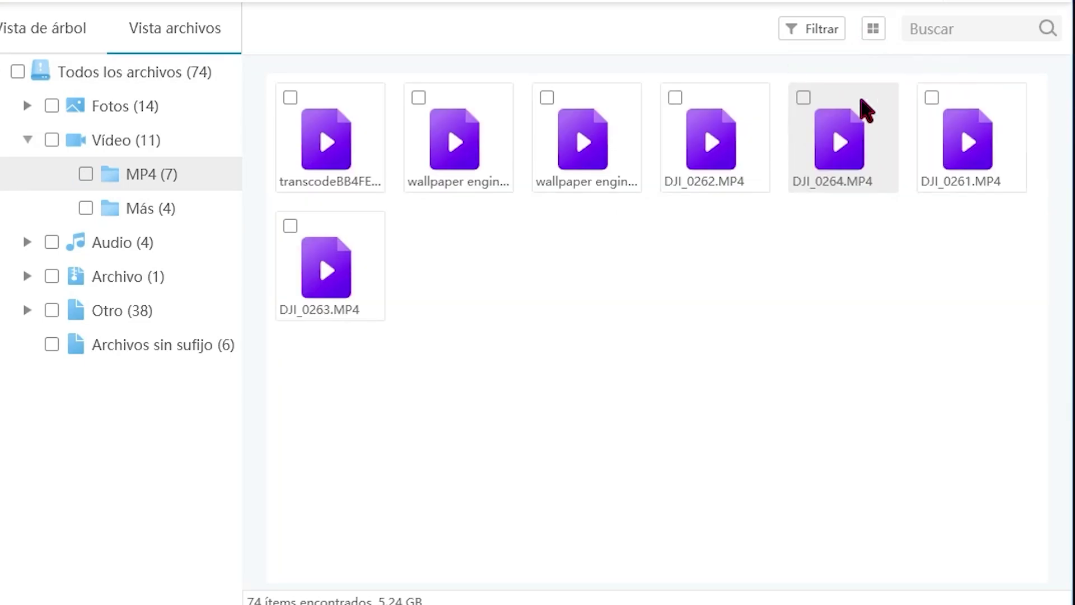
left_click(877, 37)
left_click(883, 130)
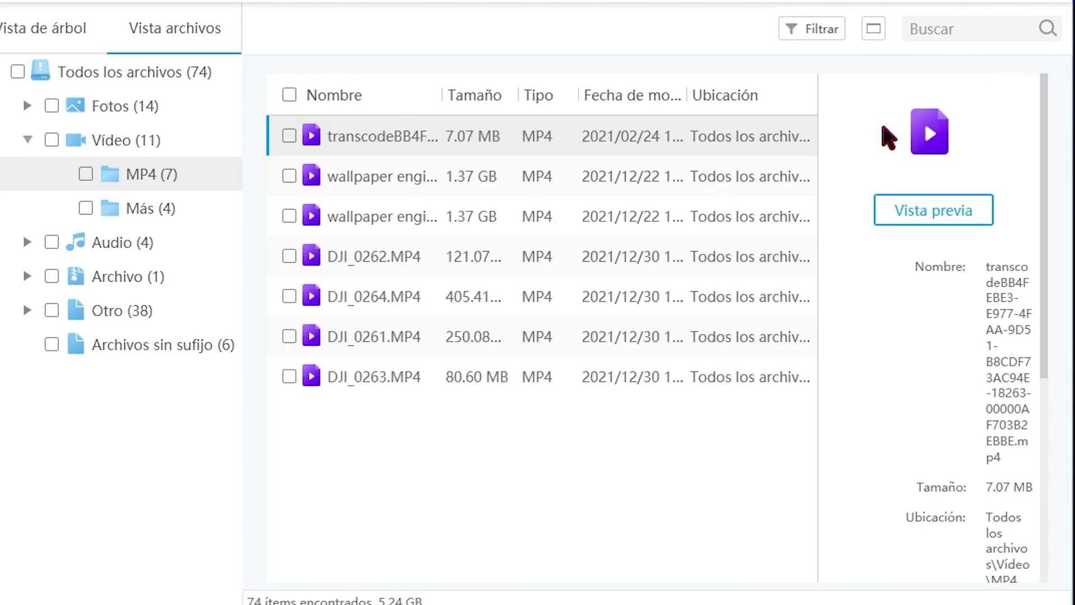
Step: Inspect the details of both wallpaper engine android.mp4 entries and DJI_0262.MP4, and widen the Nombre column
left_click(368, 191)
left_click(388, 224)
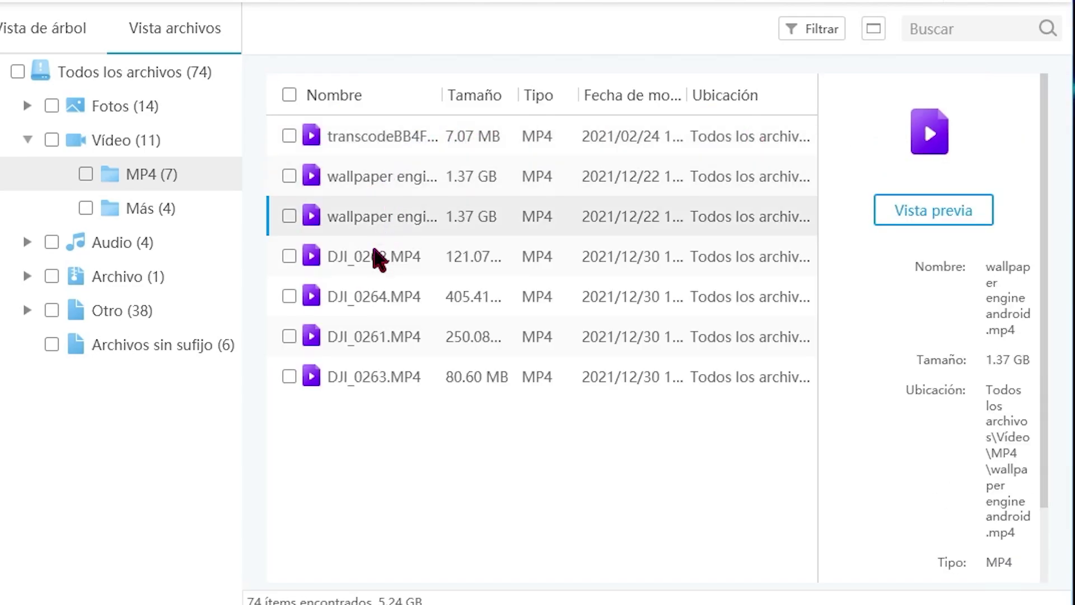
left_click(372, 256)
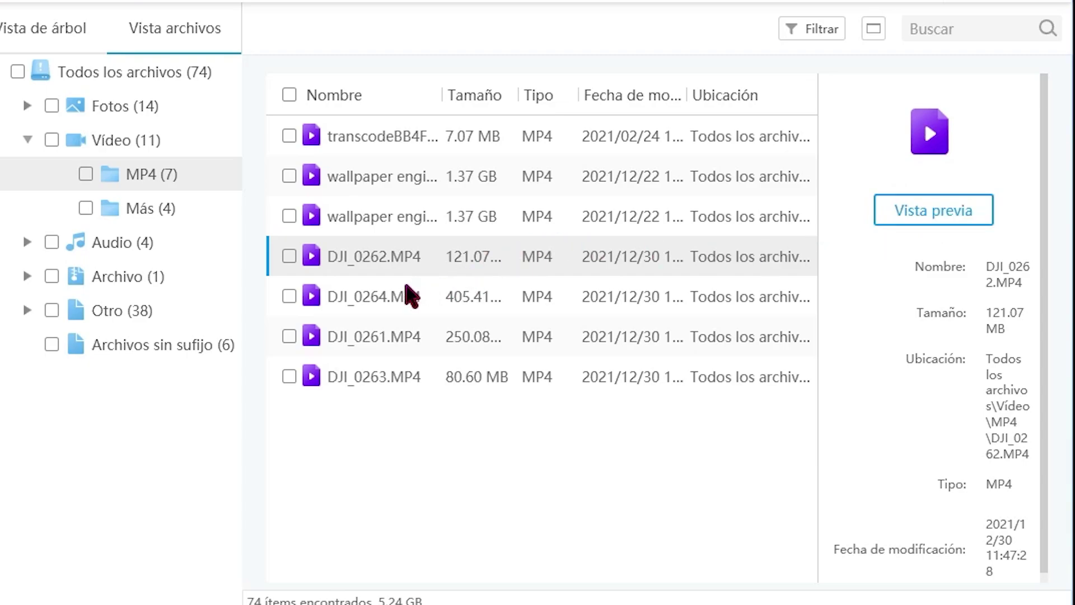
left_click_drag(444, 98, 579, 97)
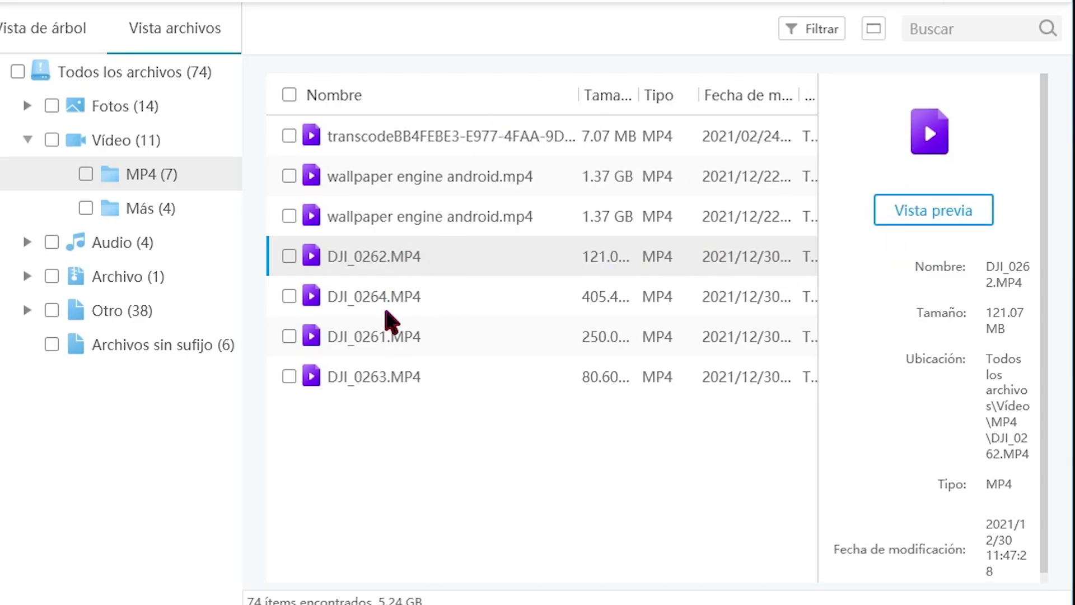
Step: Try to preview DJI_0262.MP4, and close the recovery path selection without saving
left_click(960, 221)
left_click(480, 434)
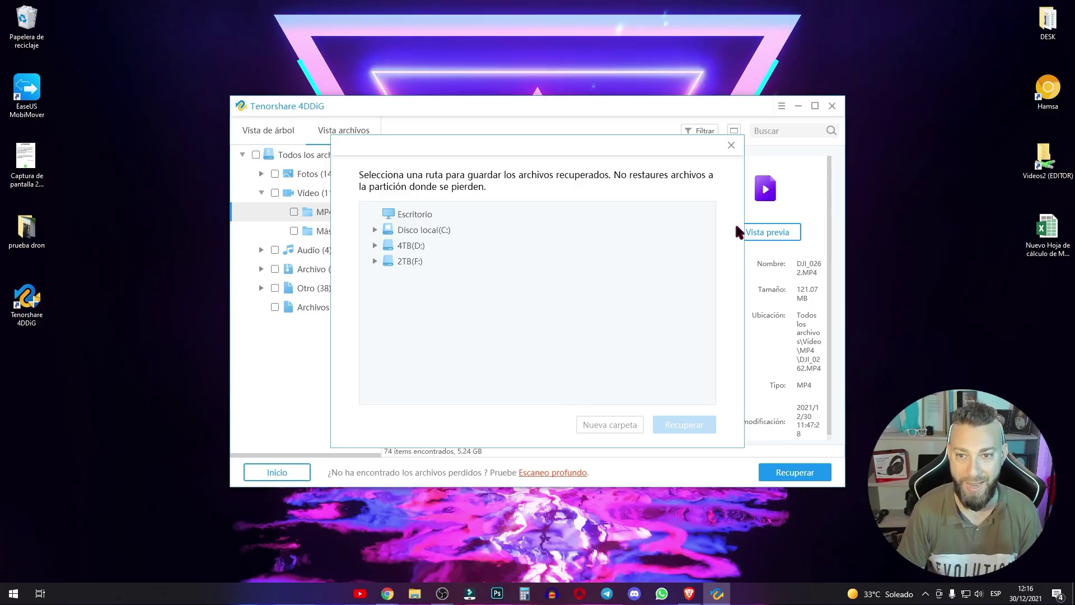
left_click(731, 144)
Step: Open the JPG folder under Fotos and look through the previews of its found images
left_click(307, 174)
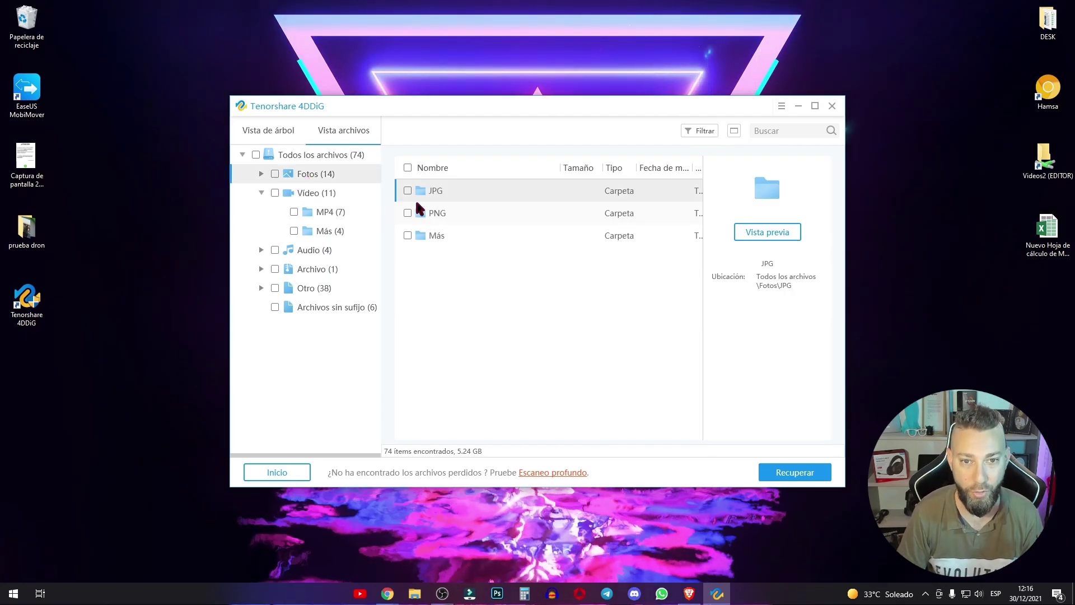
double_click(431, 191)
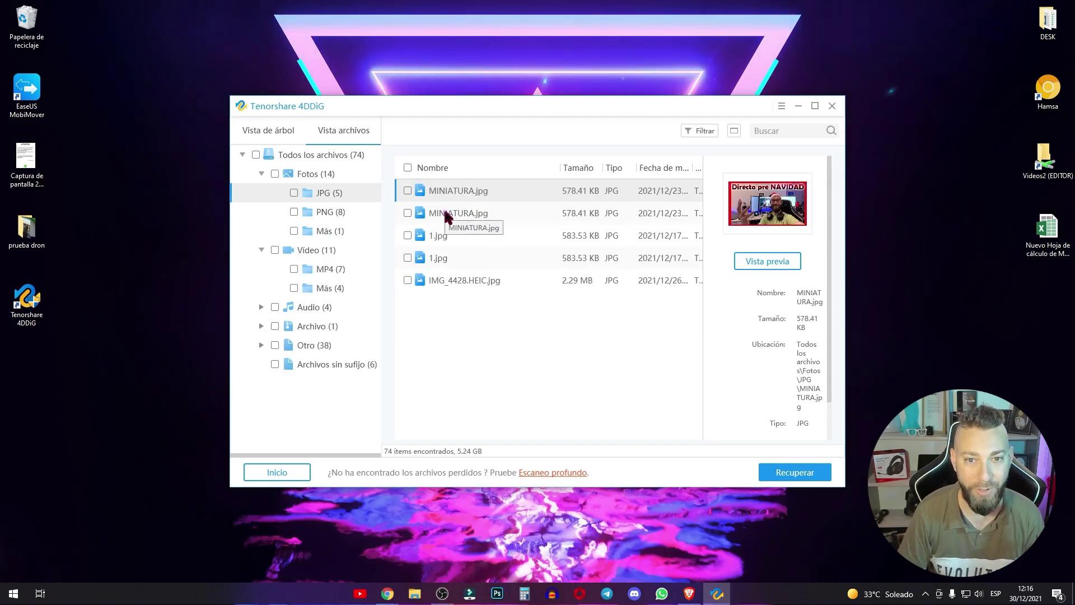
left_click(445, 216)
left_click(447, 232)
left_click(443, 259)
left_click(438, 282)
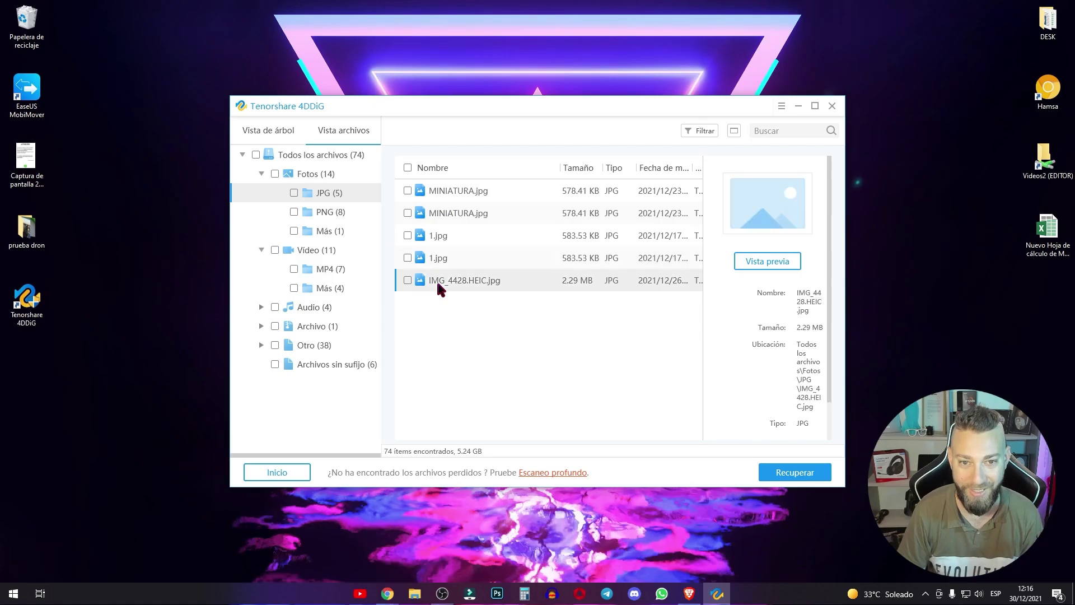
Step: Return to the MP4 folder under Vídeo and mark DJI_0261, DJI_0262, DJI_0263 and DJI_0264 for recovery
left_click(322, 258)
double_click(430, 191)
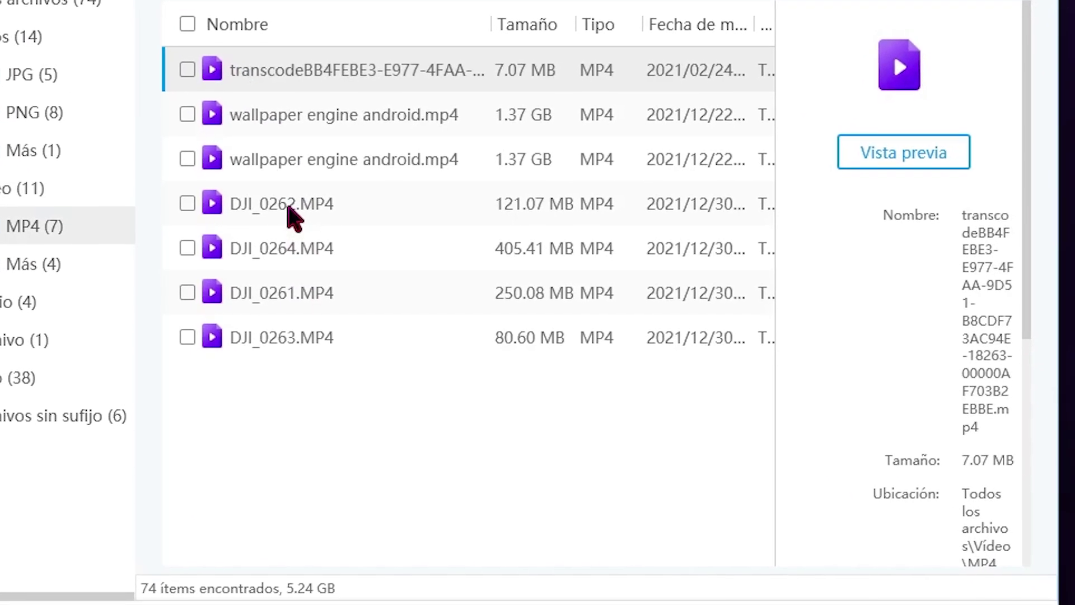
left_click(207, 215)
left_click(187, 203)
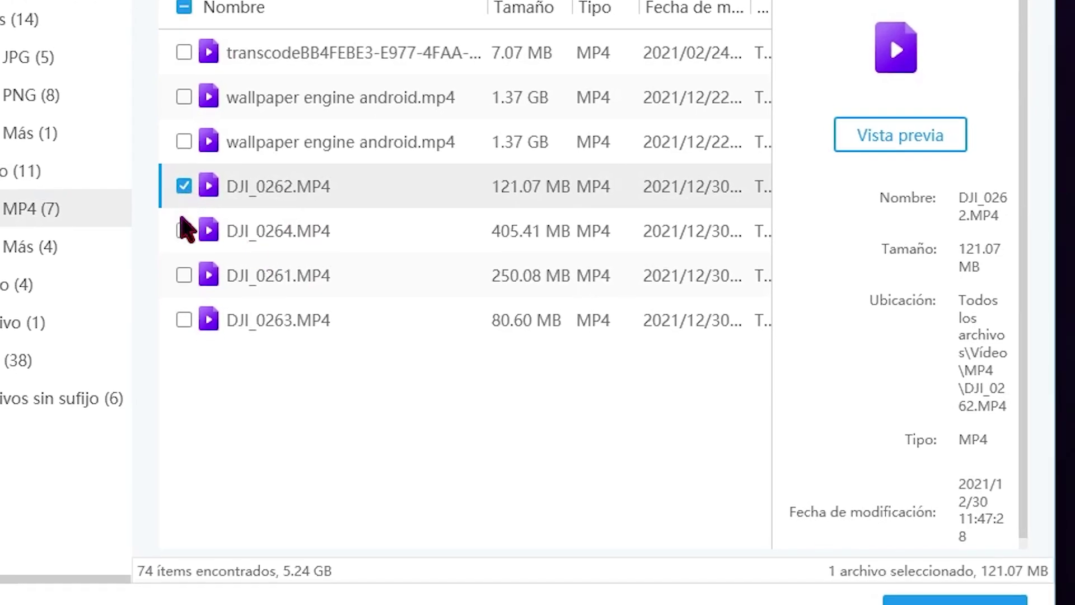
left_click(187, 248)
left_click(191, 295)
left_click(183, 258)
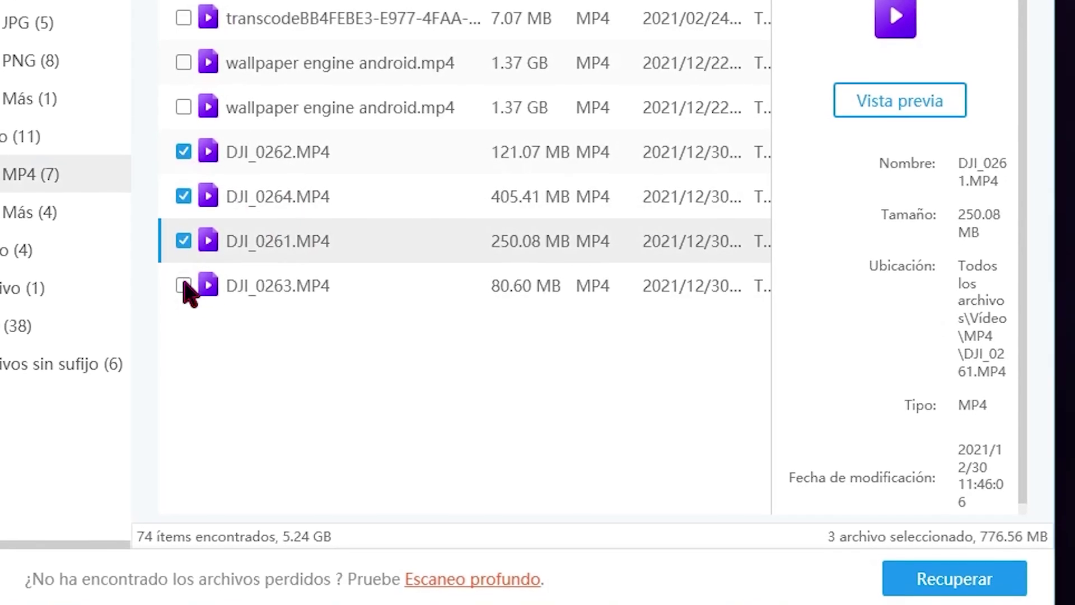
left_click(183, 303)
Step: Recover the marked video files to Escritorio
left_click(896, 561)
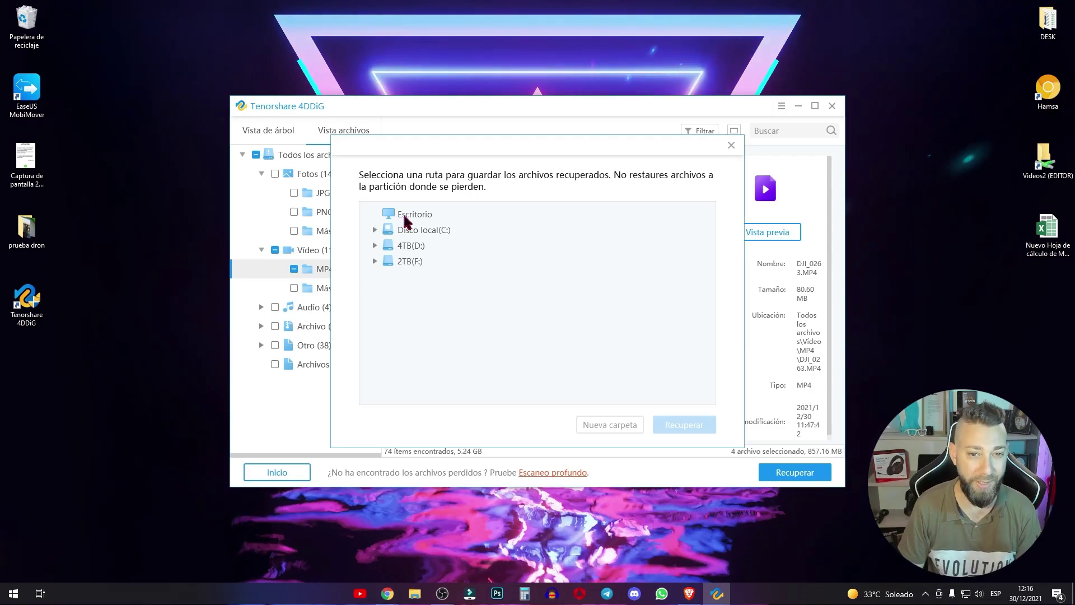
left_click(407, 215)
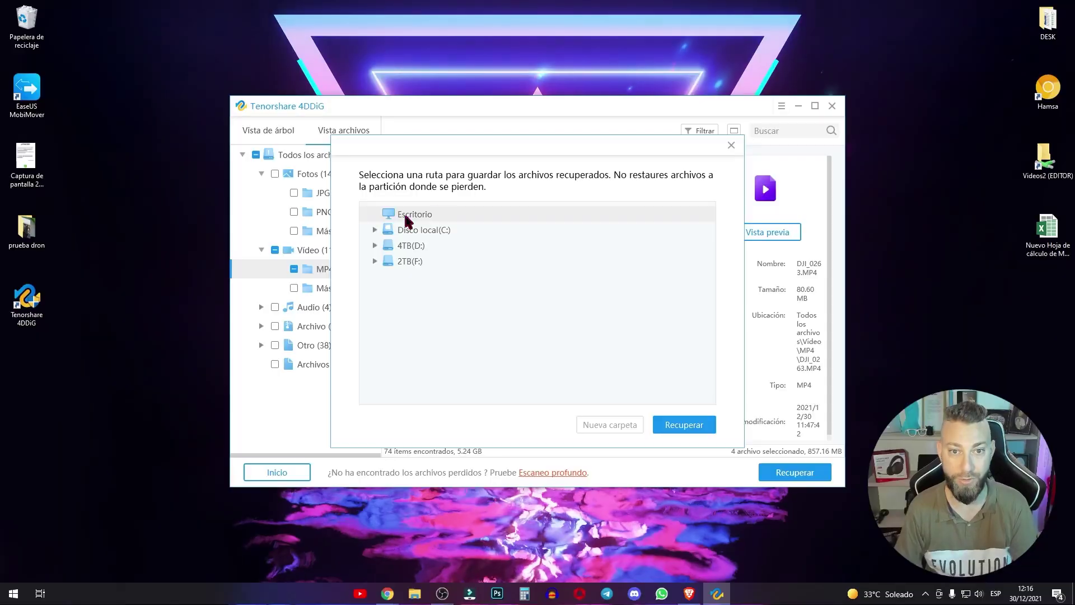
left_click(696, 424)
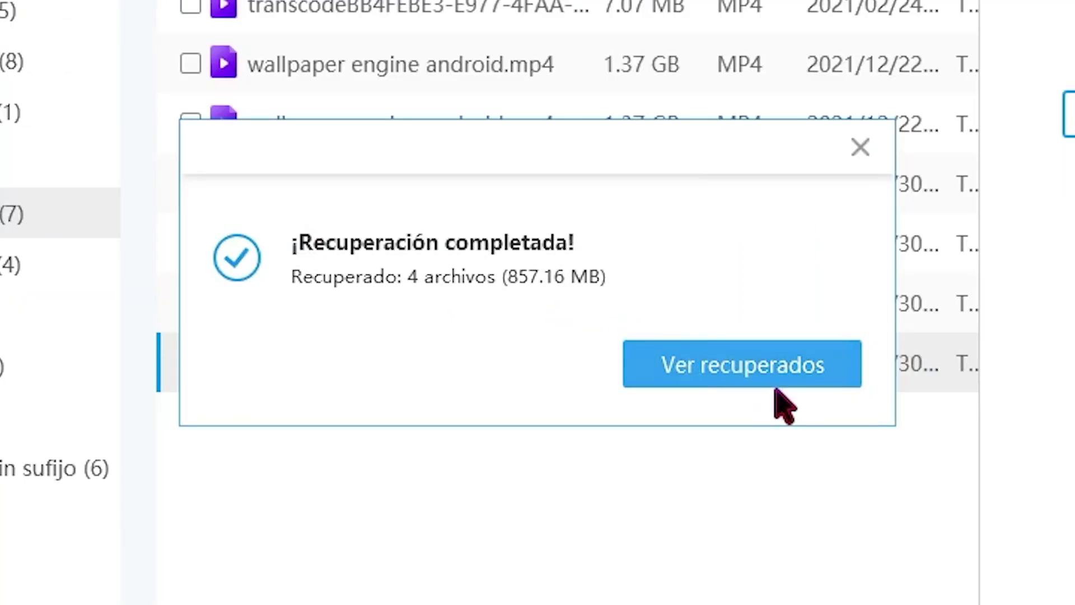
Step: View the recovered files in File Explorer, going through Todos los archivos and Vídeo to the MP4 folder
left_click(624, 329)
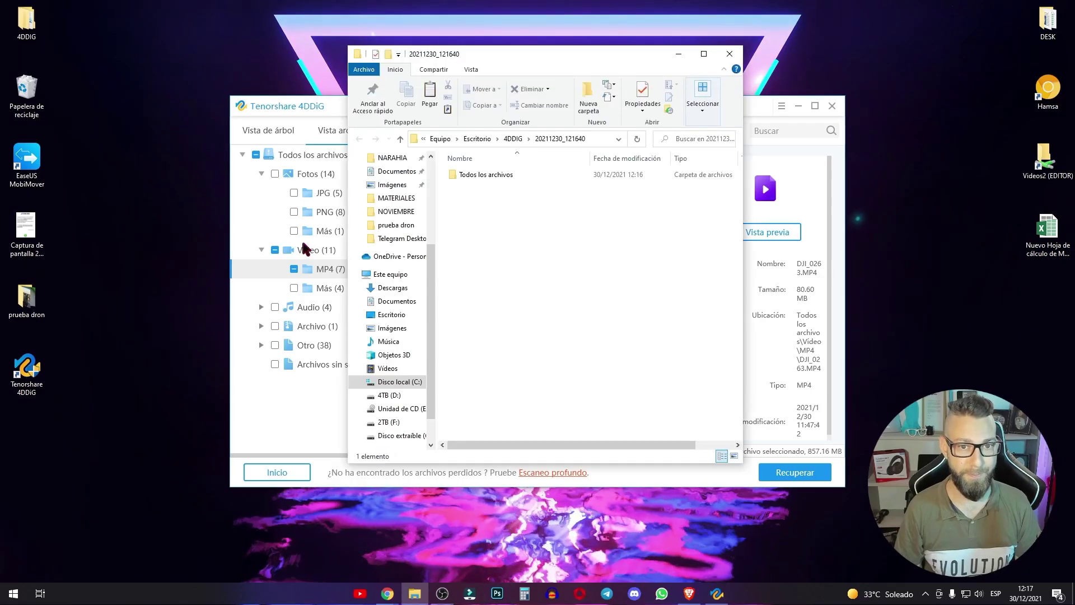
double_click(451, 173)
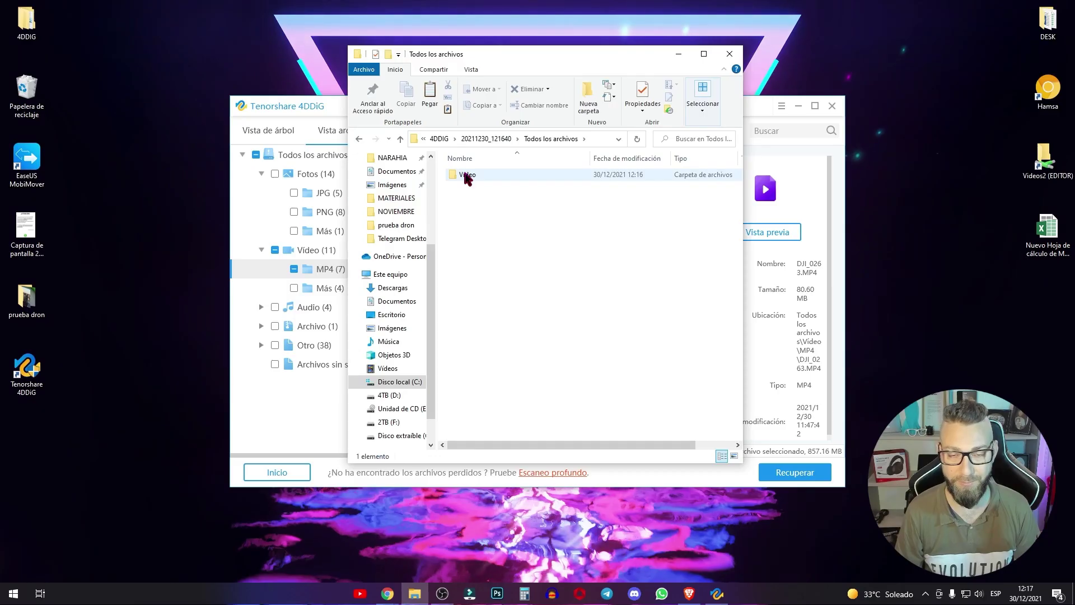
double_click(456, 173)
double_click(465, 173)
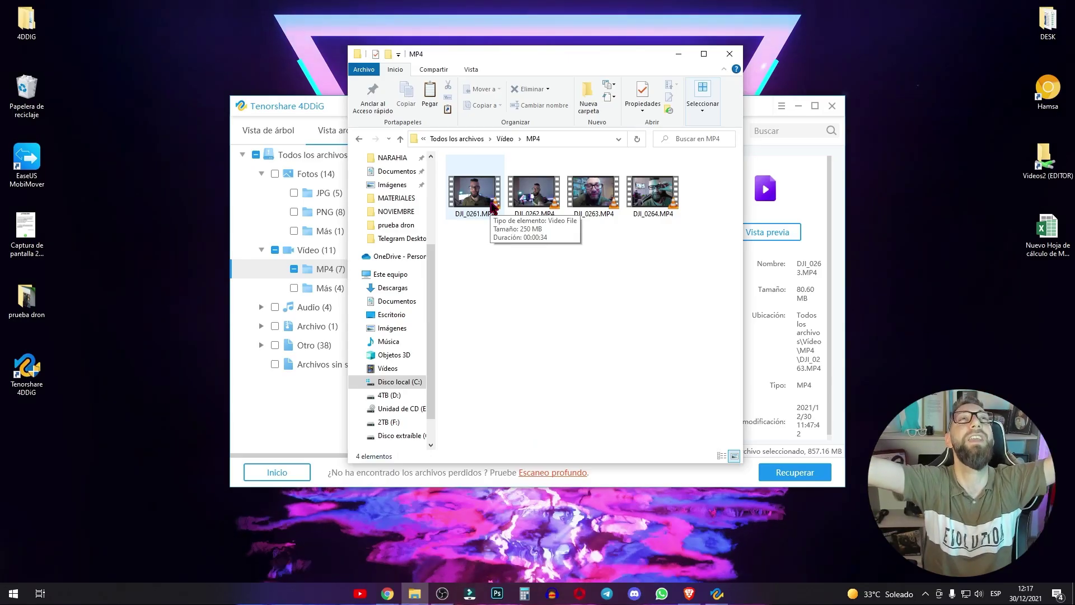
Step: Play the recovered DJI_0261.MP4 to check it, close the player, and open DJI_0262.MP4
double_click(490, 205)
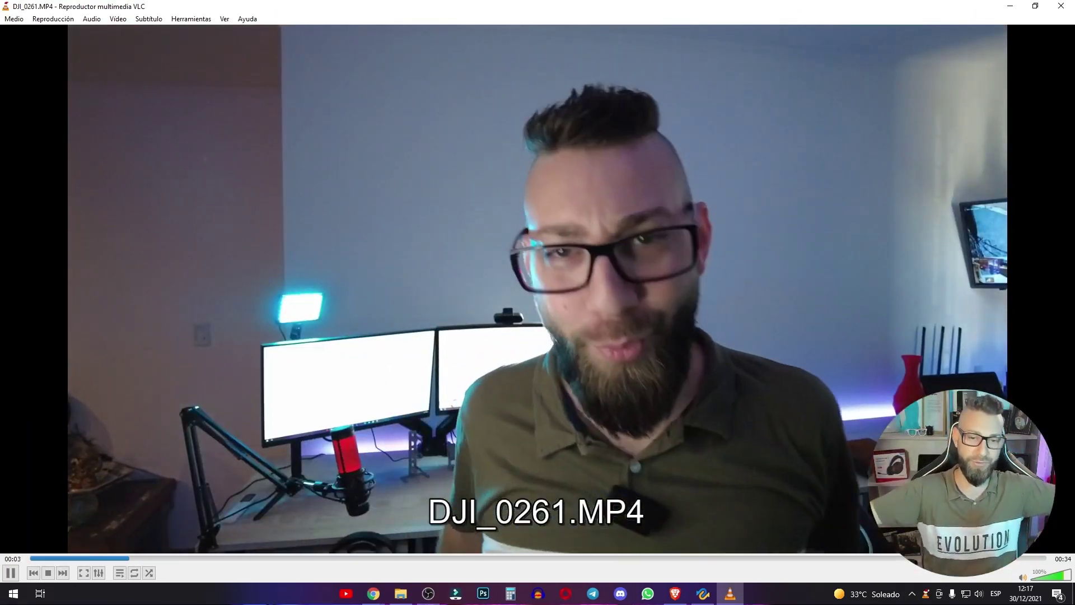
left_click(1063, 8)
double_click(542, 202)
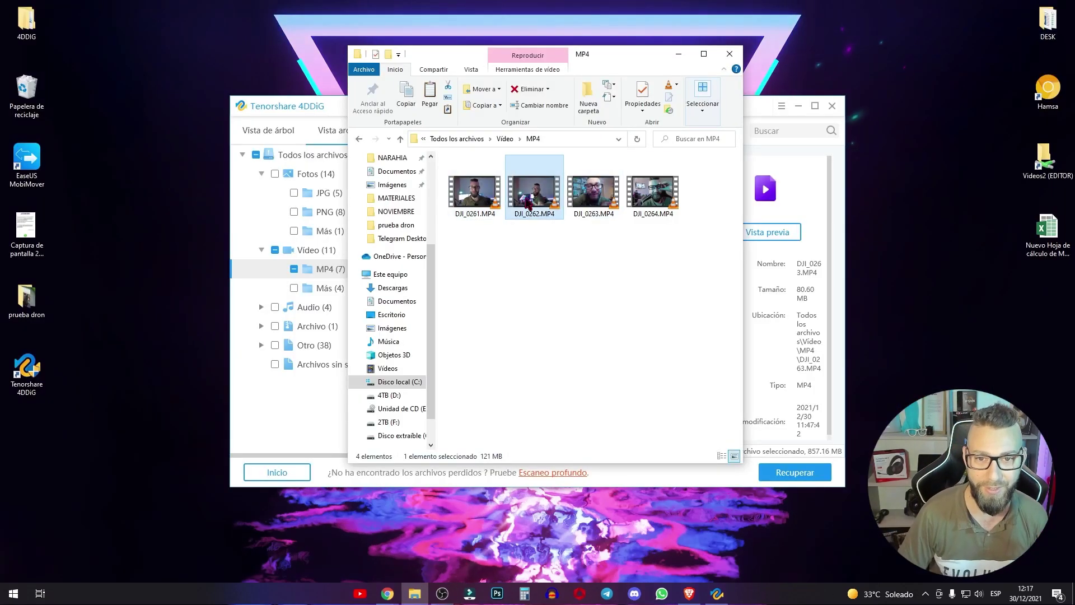